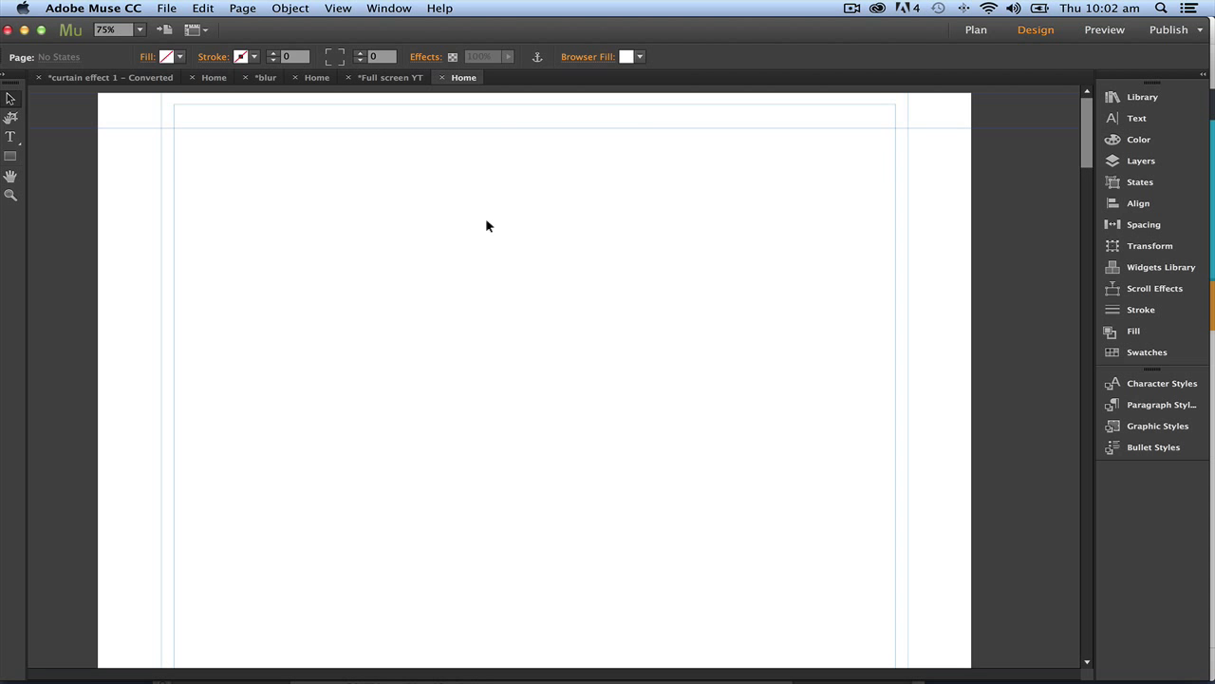
Step: In Chrome, open museresources.com's Library Widgets page and scroll to the Full Screen YouTube Video card
key("super+Tab")
key("super+Tab")
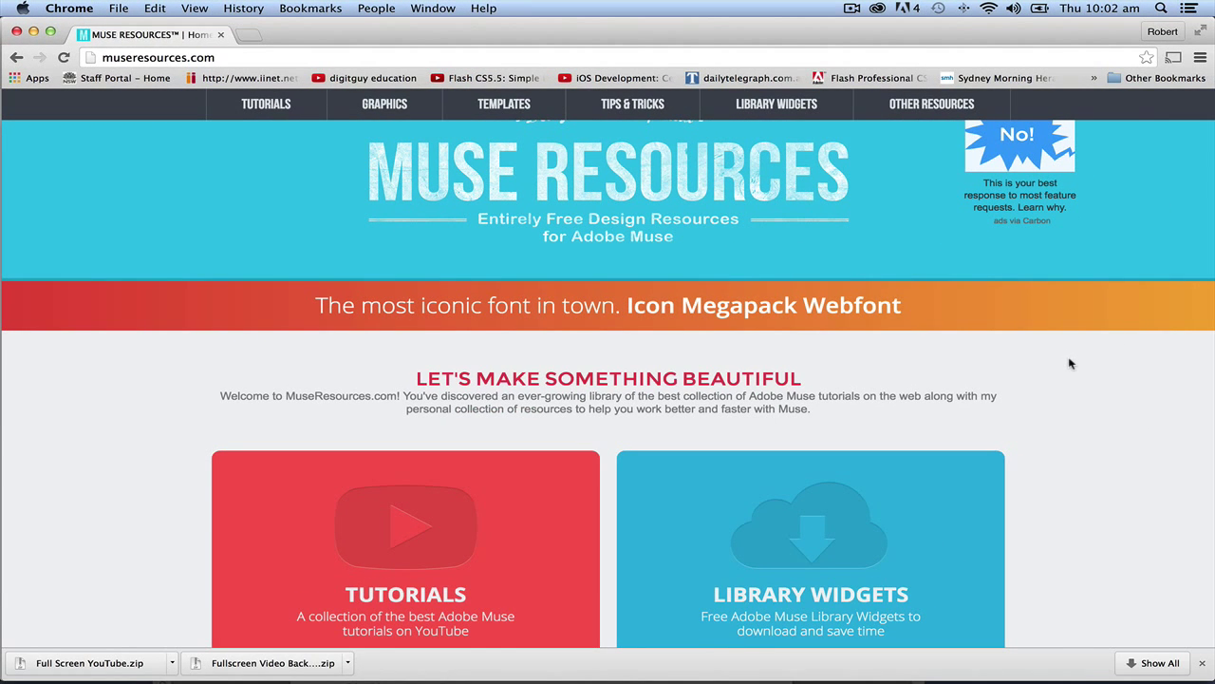
scroll(1072, 361, "down", 3)
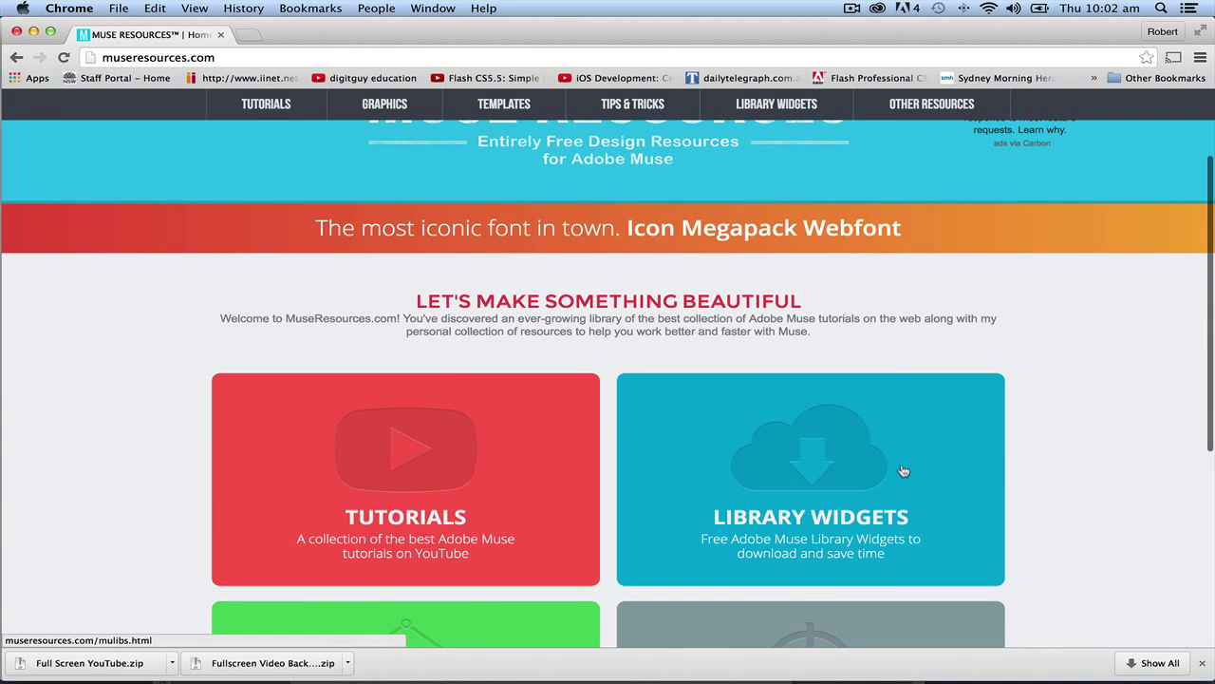
left_click(820, 483)
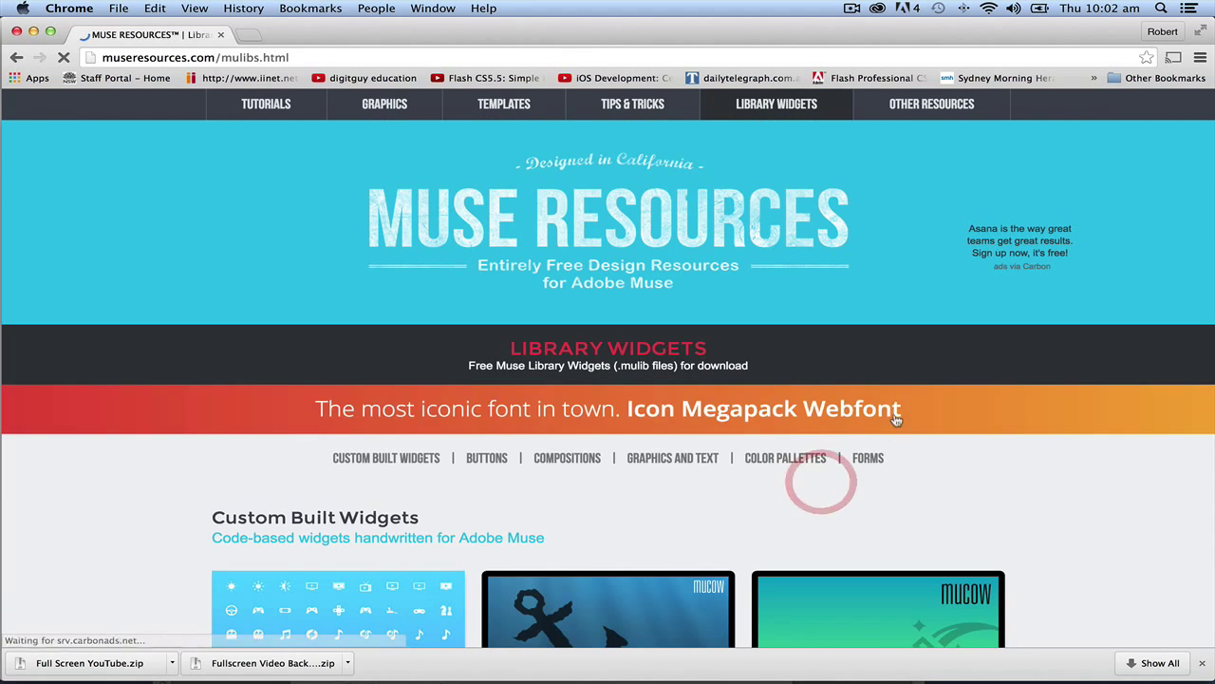
scroll(940, 470, "down", 10)
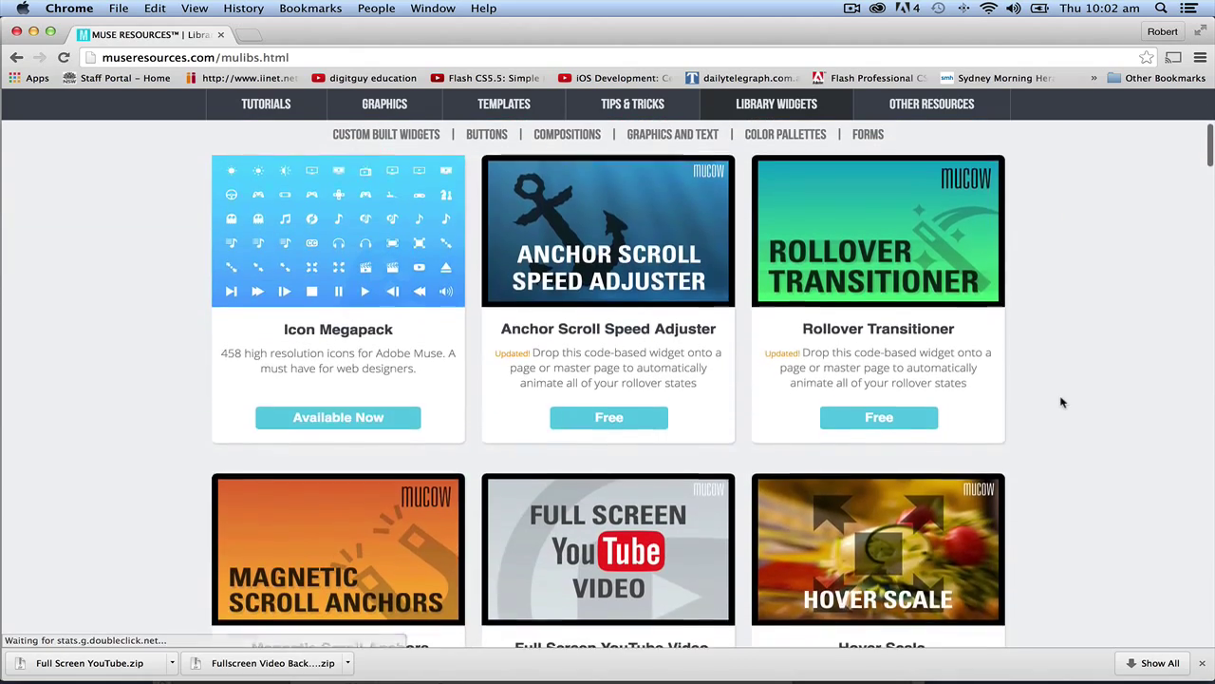
scroll(1061, 403, "down", 5)
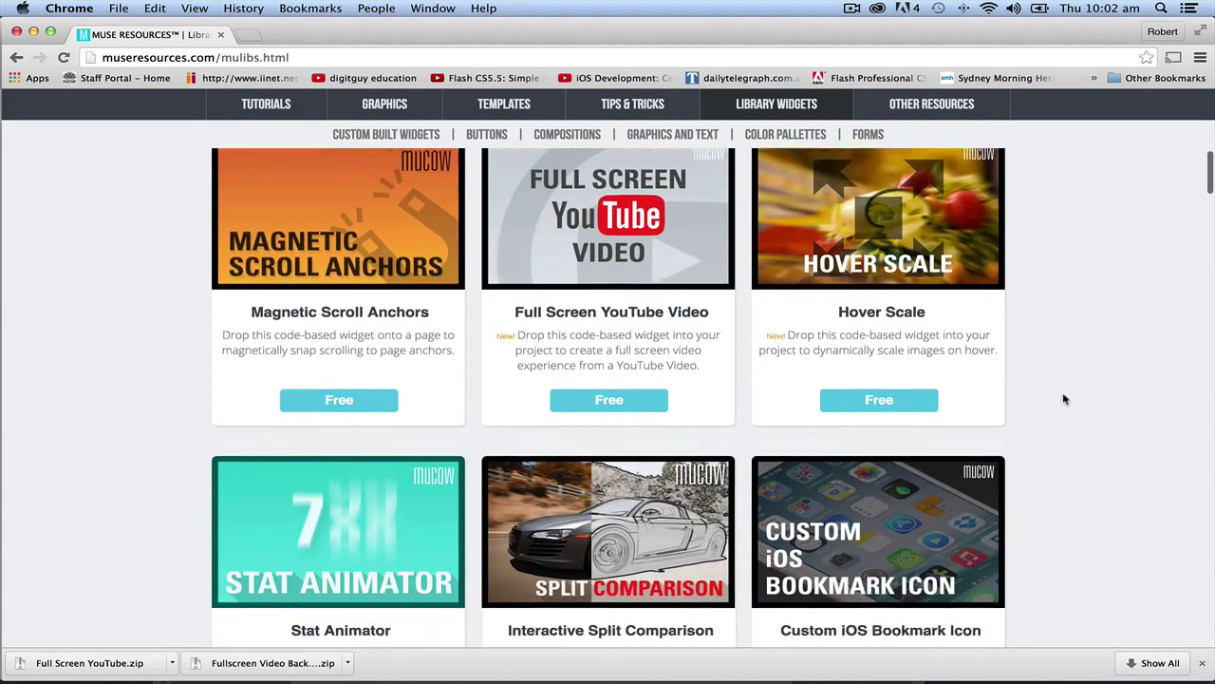
scroll(1054, 475, "down", 4)
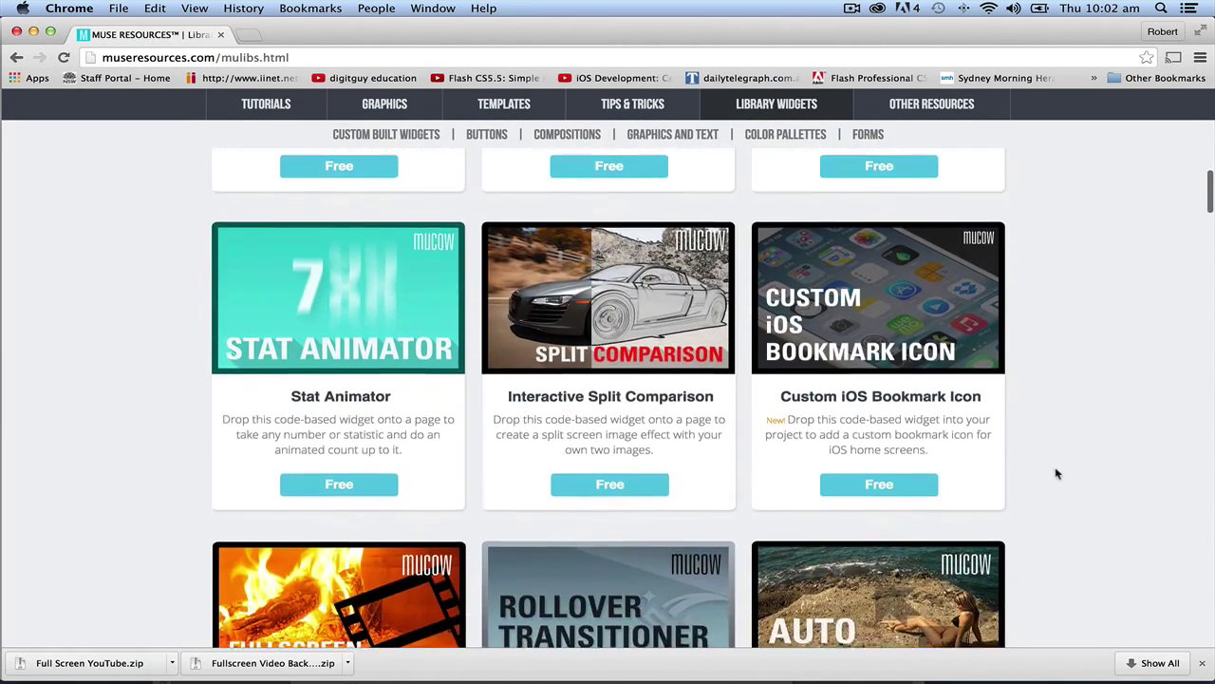
scroll(1060, 468, "up", 10)
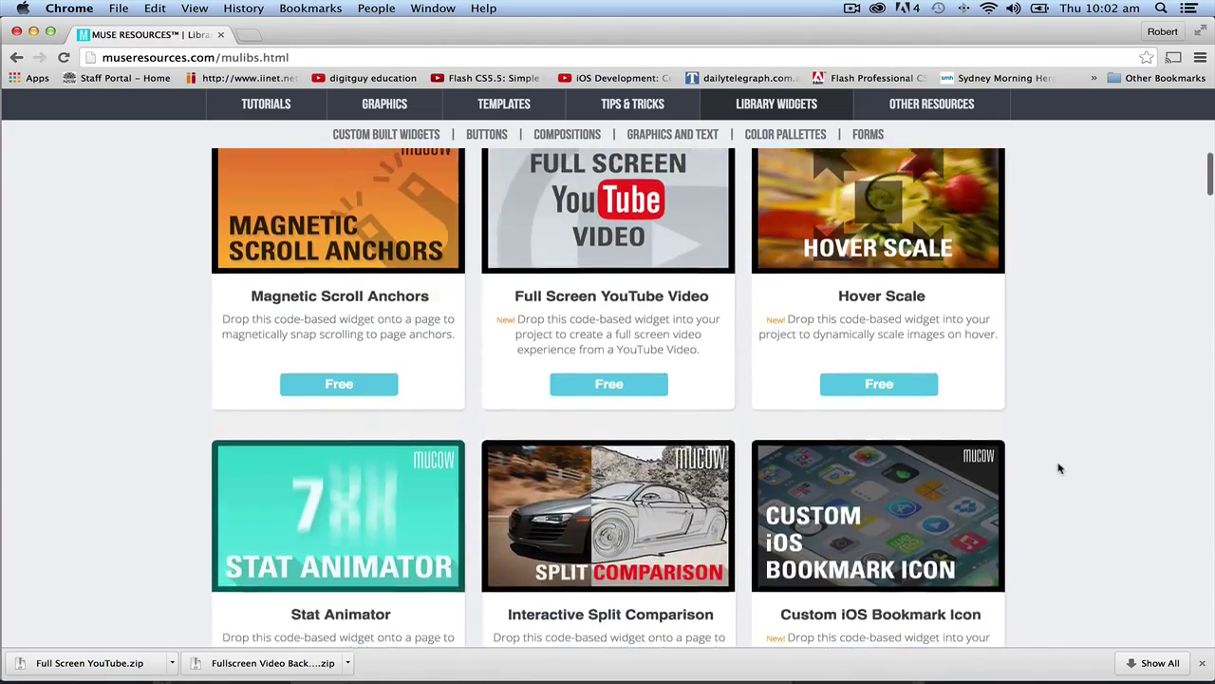
scroll(1061, 468, "up", 5)
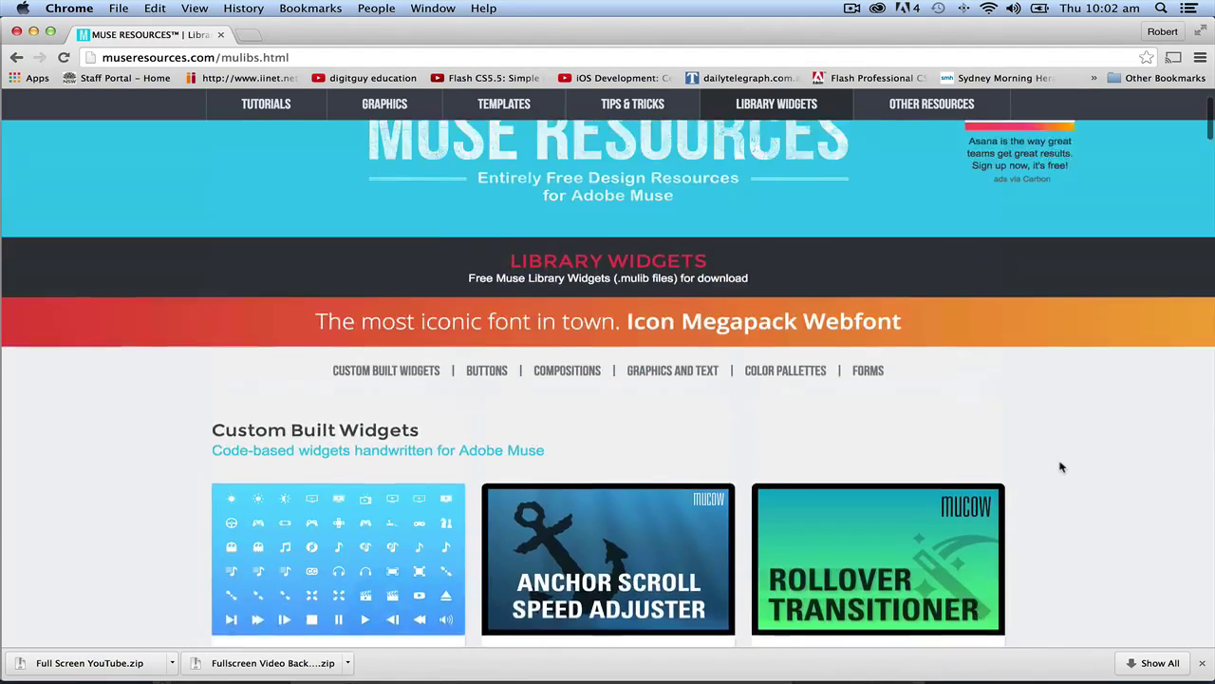
scroll(1061, 467, "down", 3)
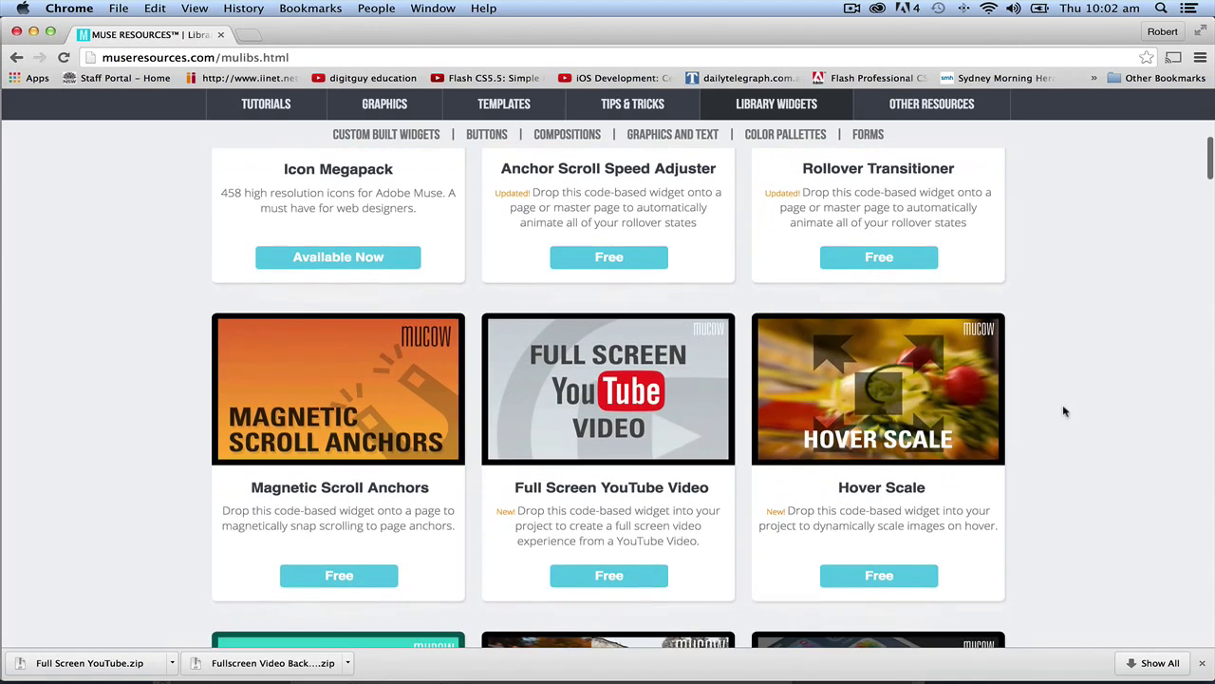
Step: Download the Full Screen YouTube Video widget zip and open it to unpack into Downloads
left_click(627, 394)
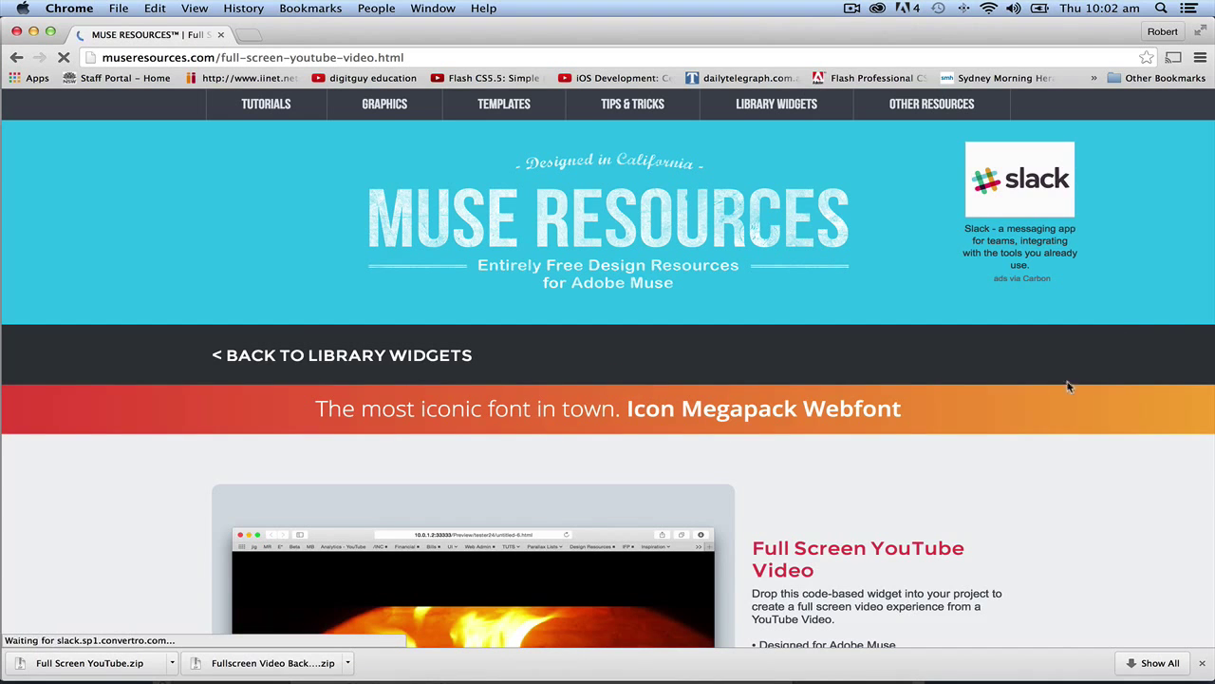
scroll(1068, 386, "down", 5)
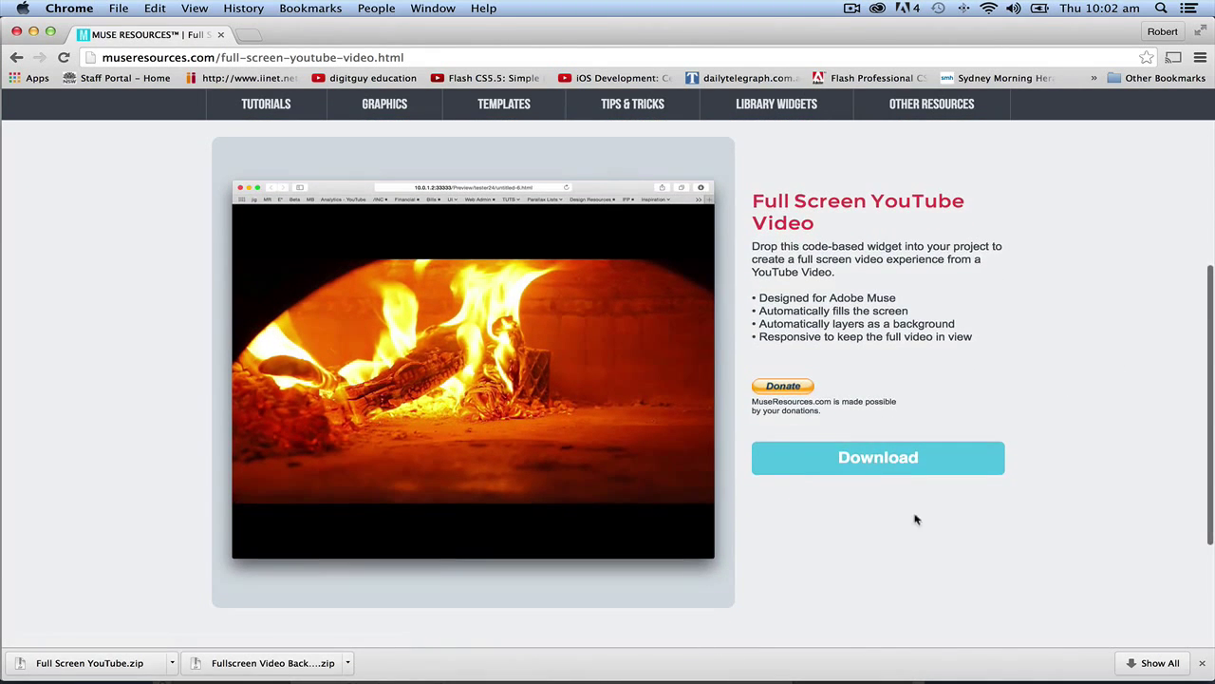
left_click(855, 460)
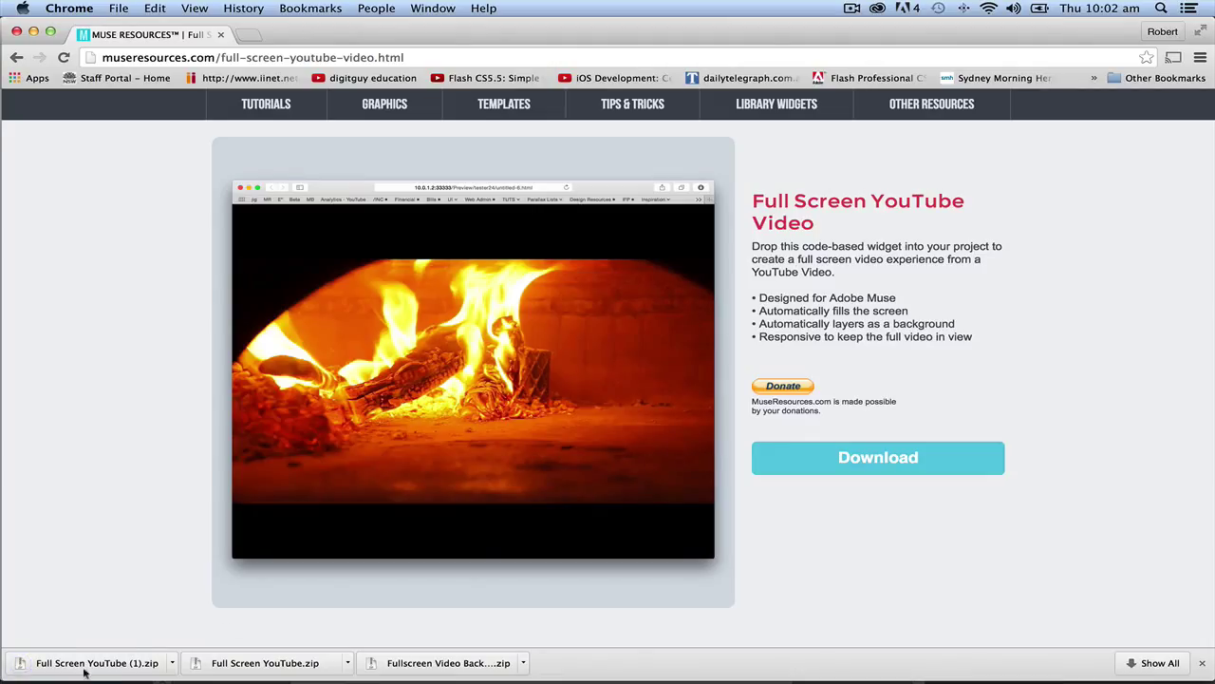
left_click(21, 665)
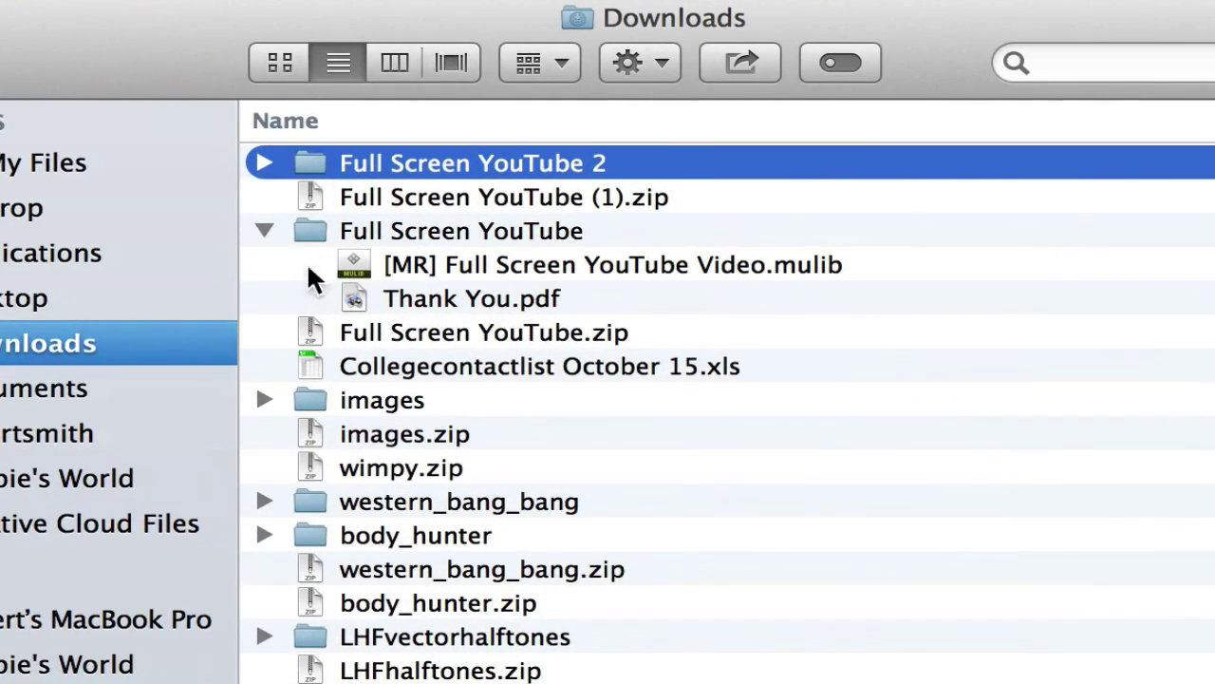
Step: Open [MR] Full Screen YouTube Video.mulib from the Full Screen YouTube 2 folder to import it into Muse
left_click(255, 167)
left_click(620, 197)
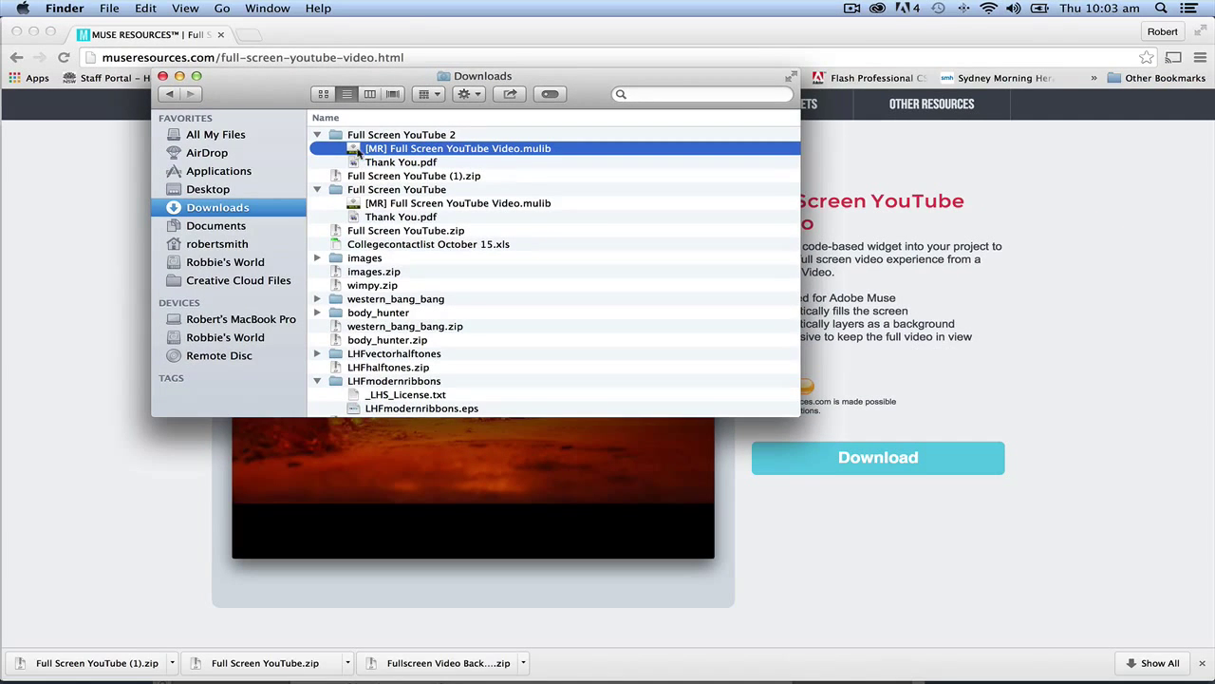
double_click(353, 150)
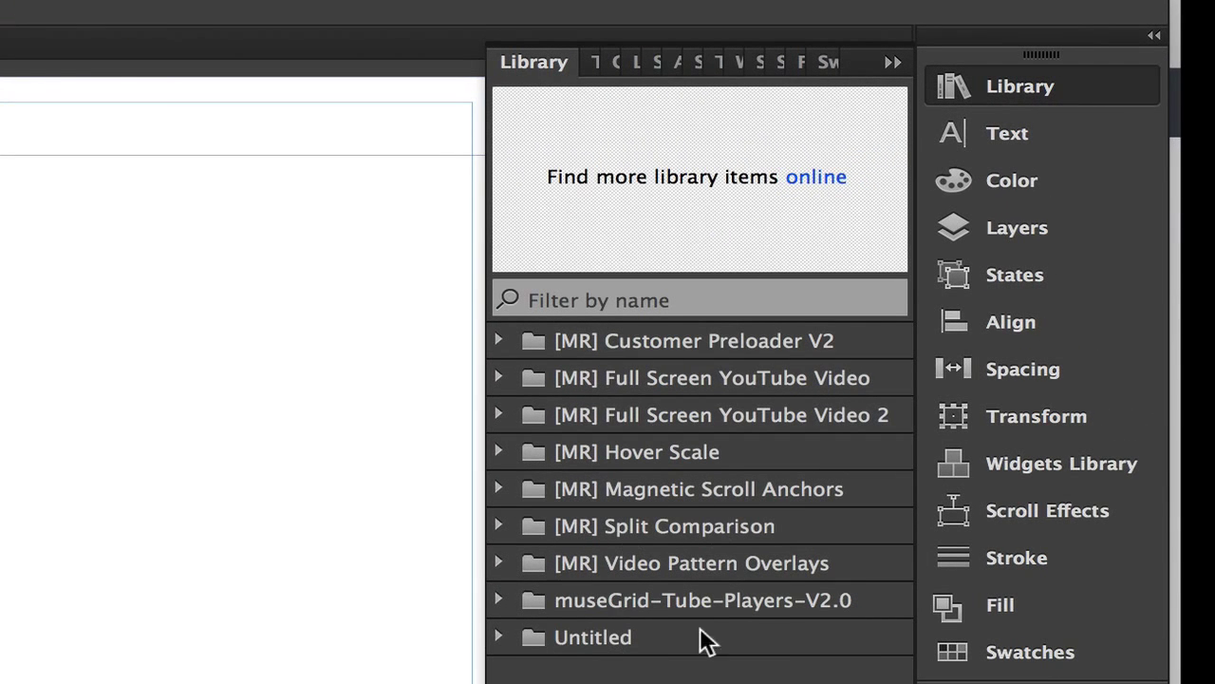
Step: Delete the duplicate [MR] Full Screen YouTube Video 2 library folder and expand the original folder to show its widget
left_click(656, 420)
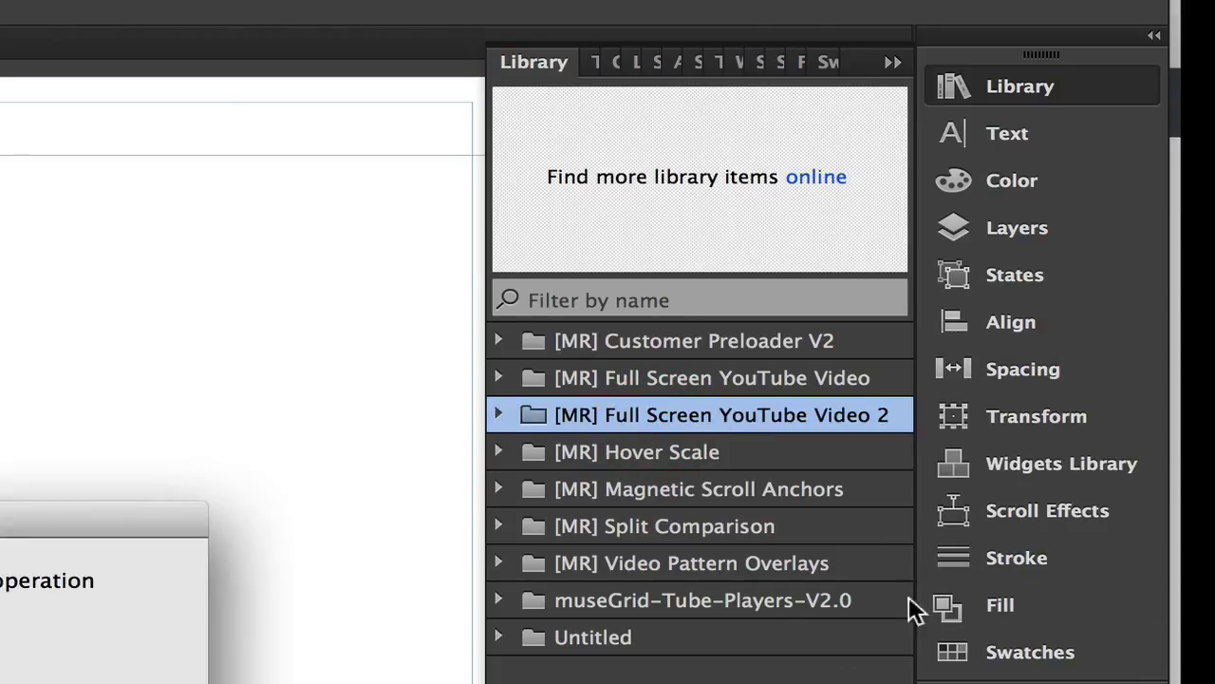
key("Return")
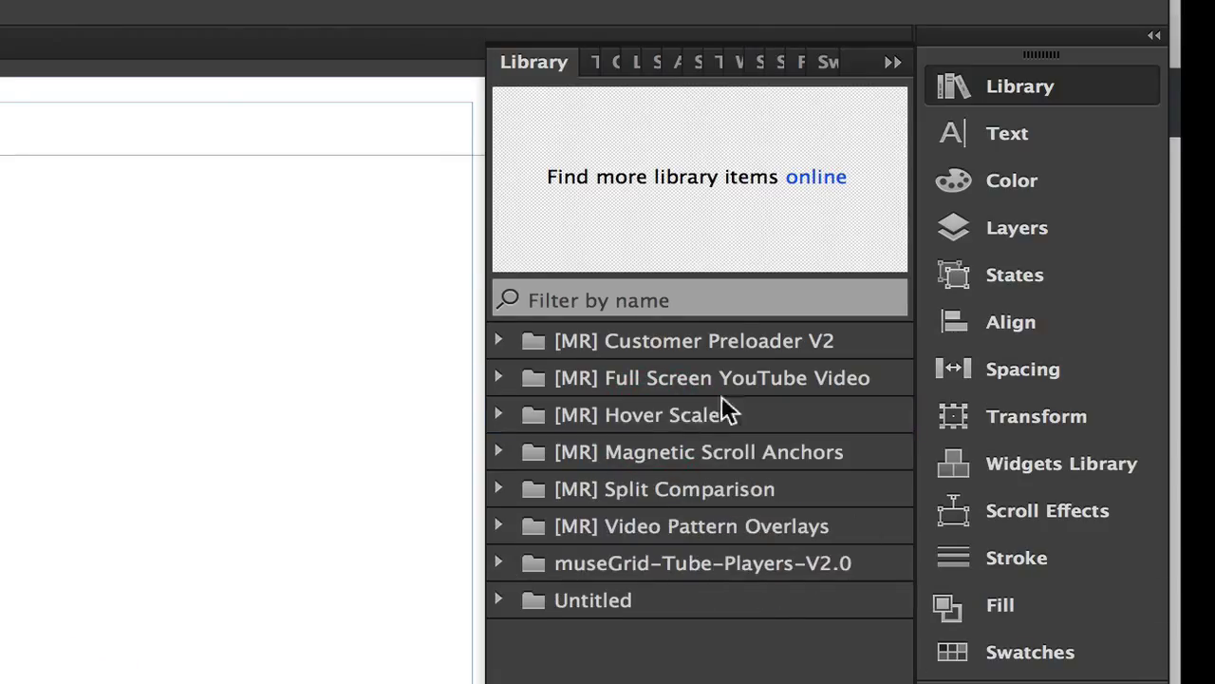
left_click(639, 384)
left_click(497, 377)
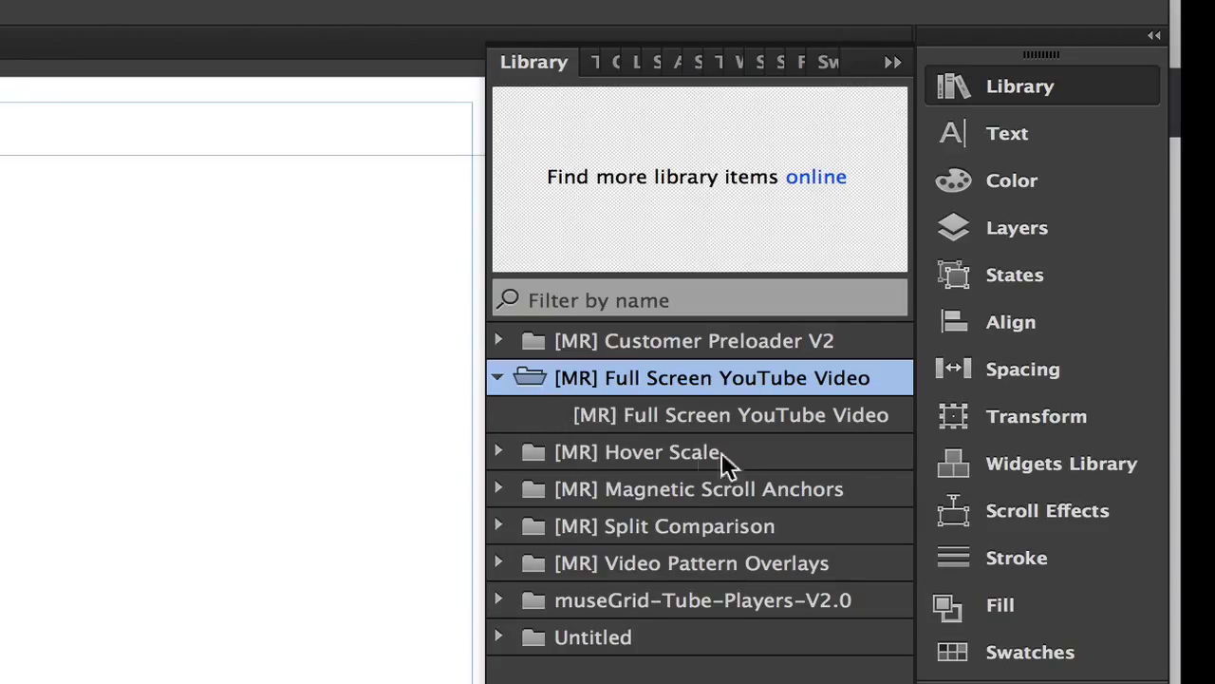
left_click(493, 373)
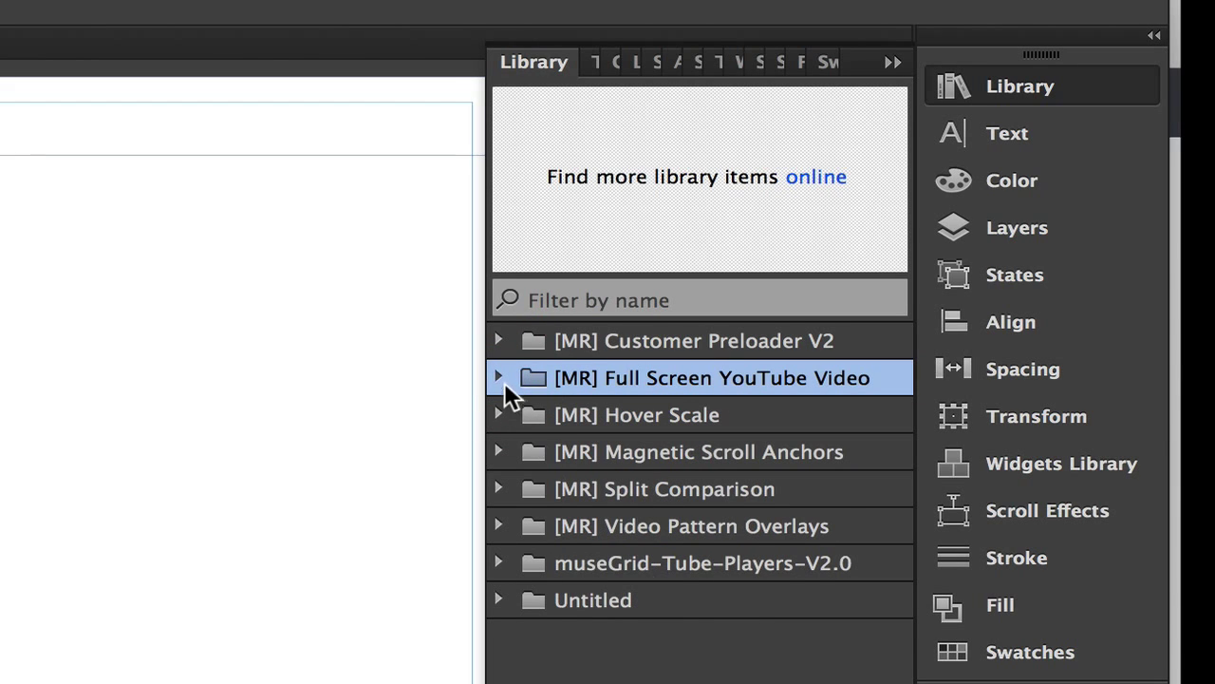
left_click(499, 378)
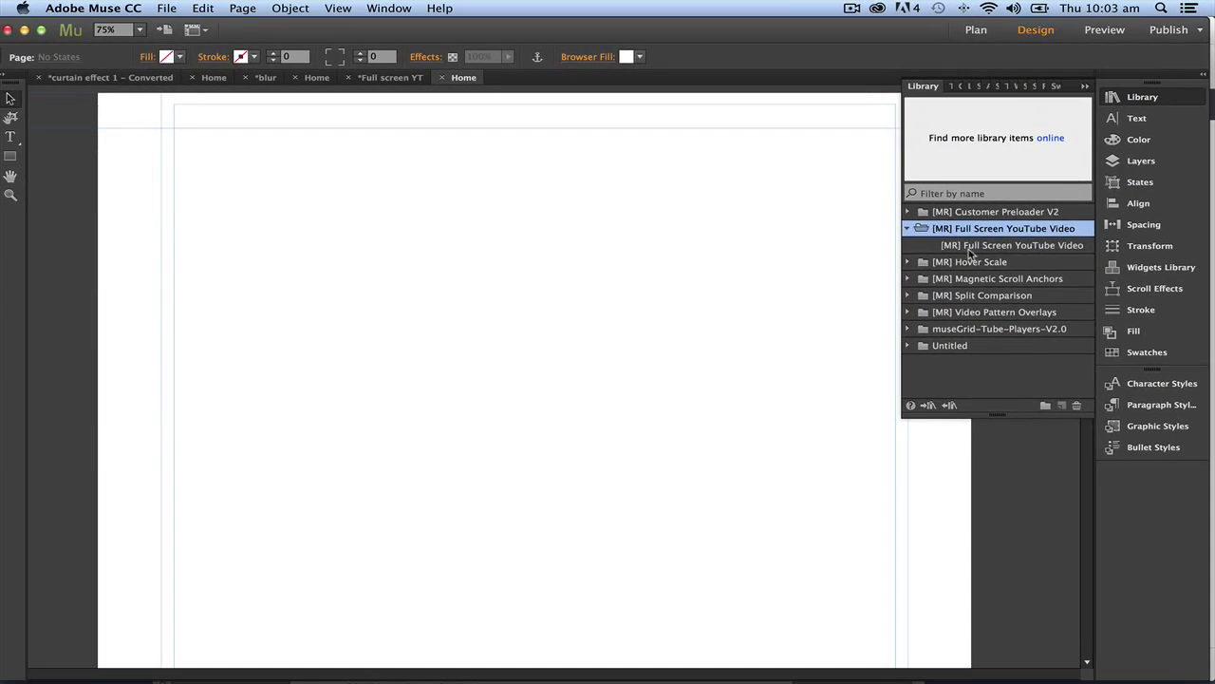
Step: Drag the Full Screen YouTube Video widget onto the Home page and select its video ID uWvFRx_7BQ4
left_click_drag(970, 251, 468, 313)
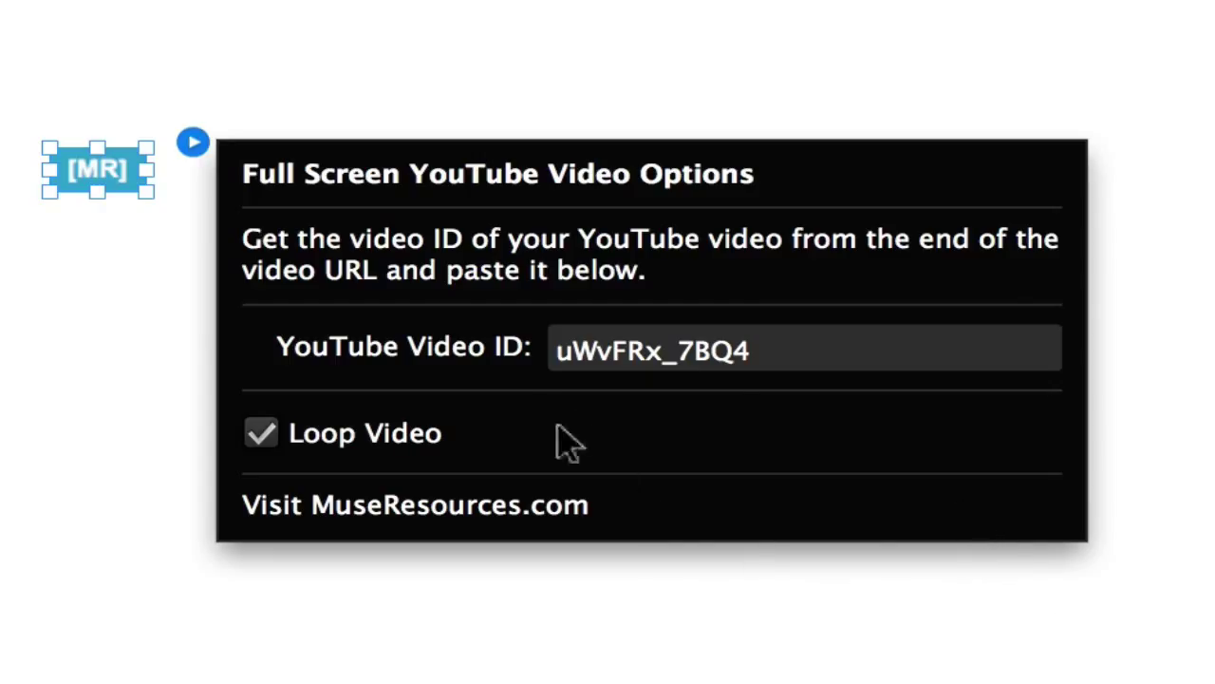
double_click(765, 365)
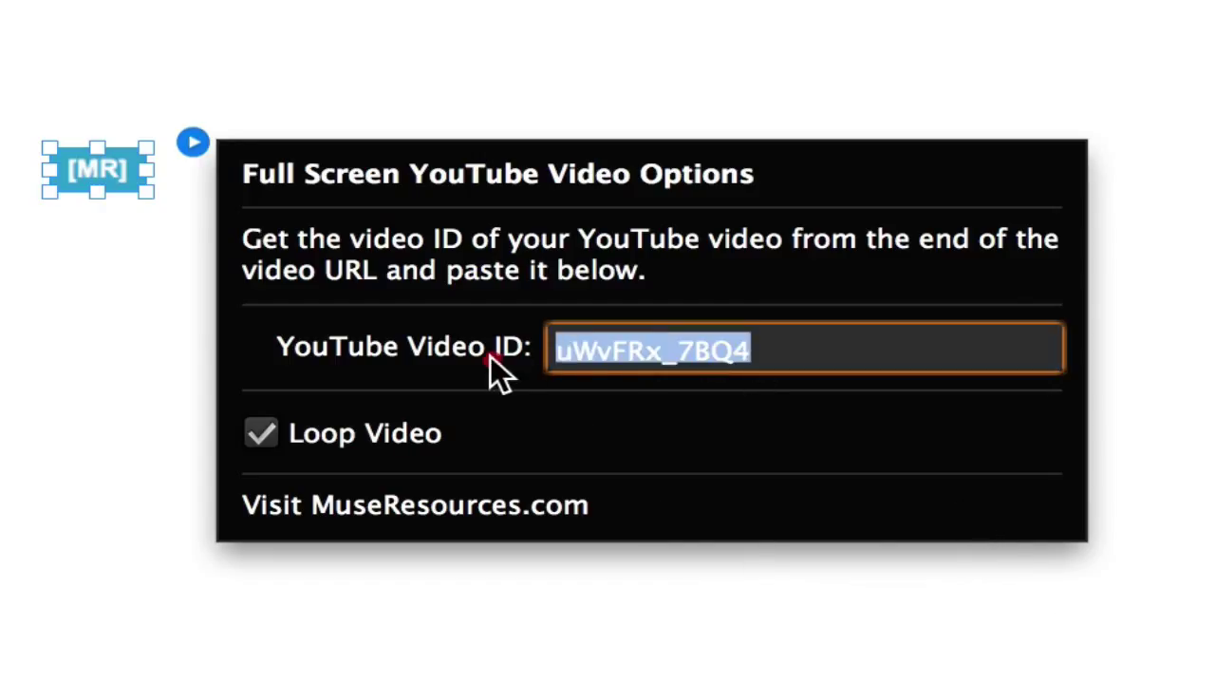
left_click(780, 365)
left_click(483, 353)
Step: Close the widget options and bring up the YouTube video's window in Chrome
key("Escape")
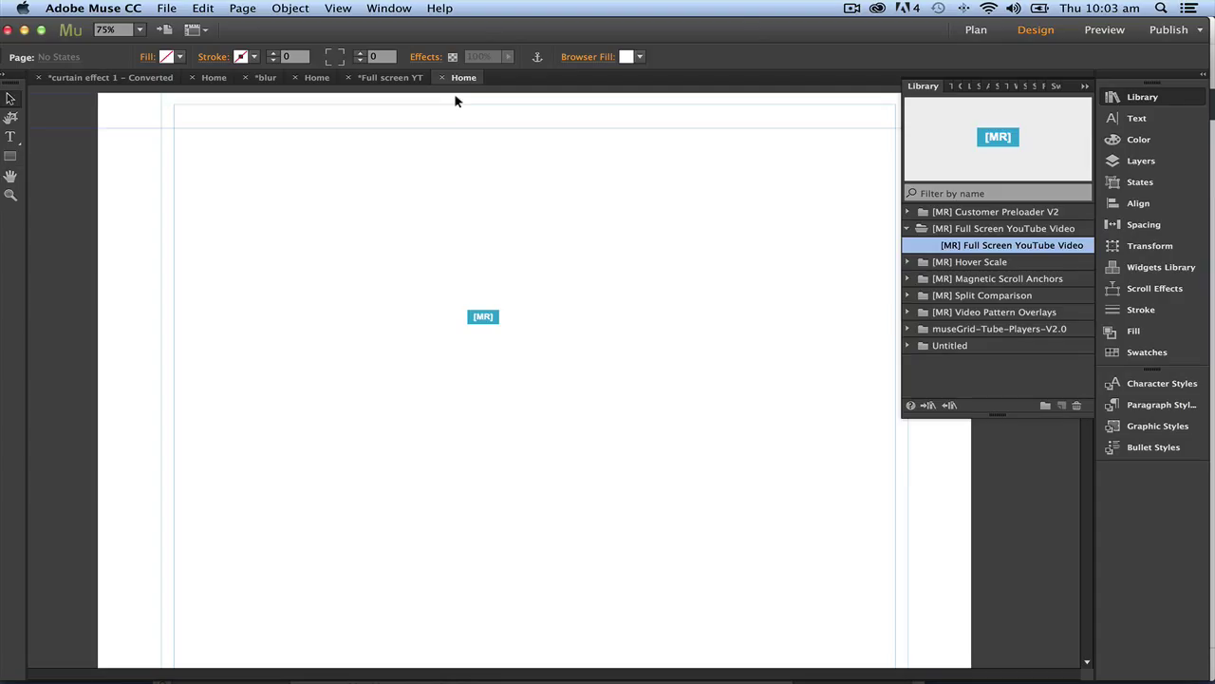
key("cmd+Tab")
key("super+Tab")
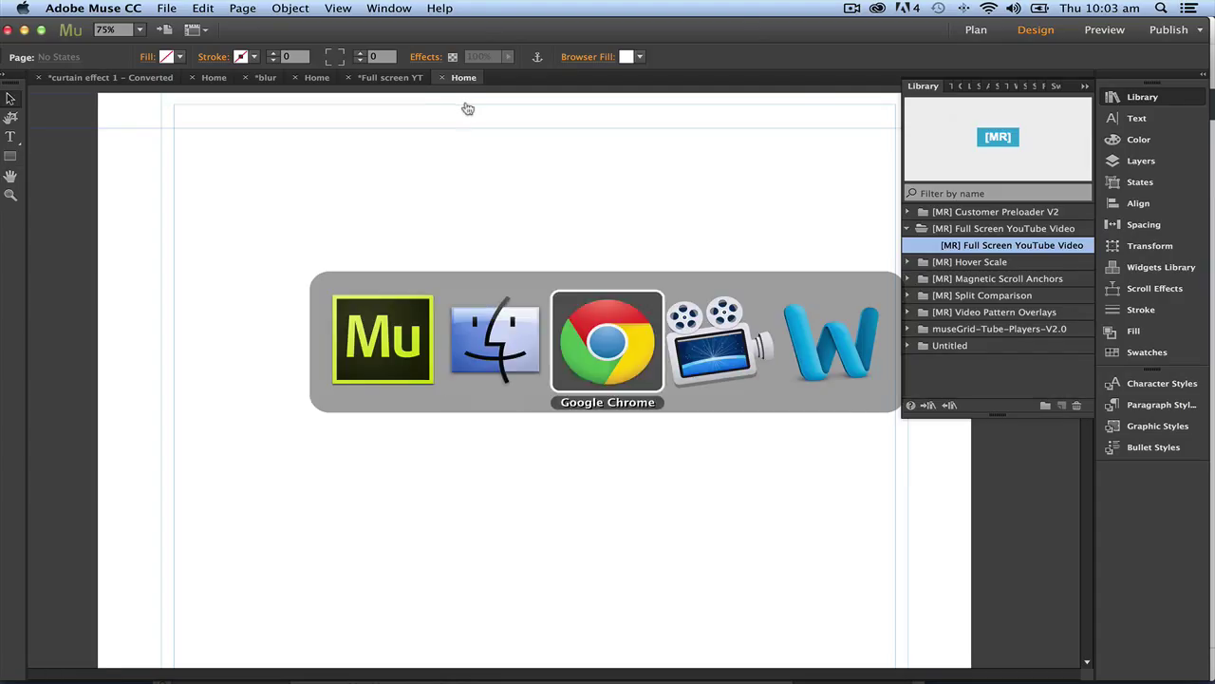
left_click(425, 7)
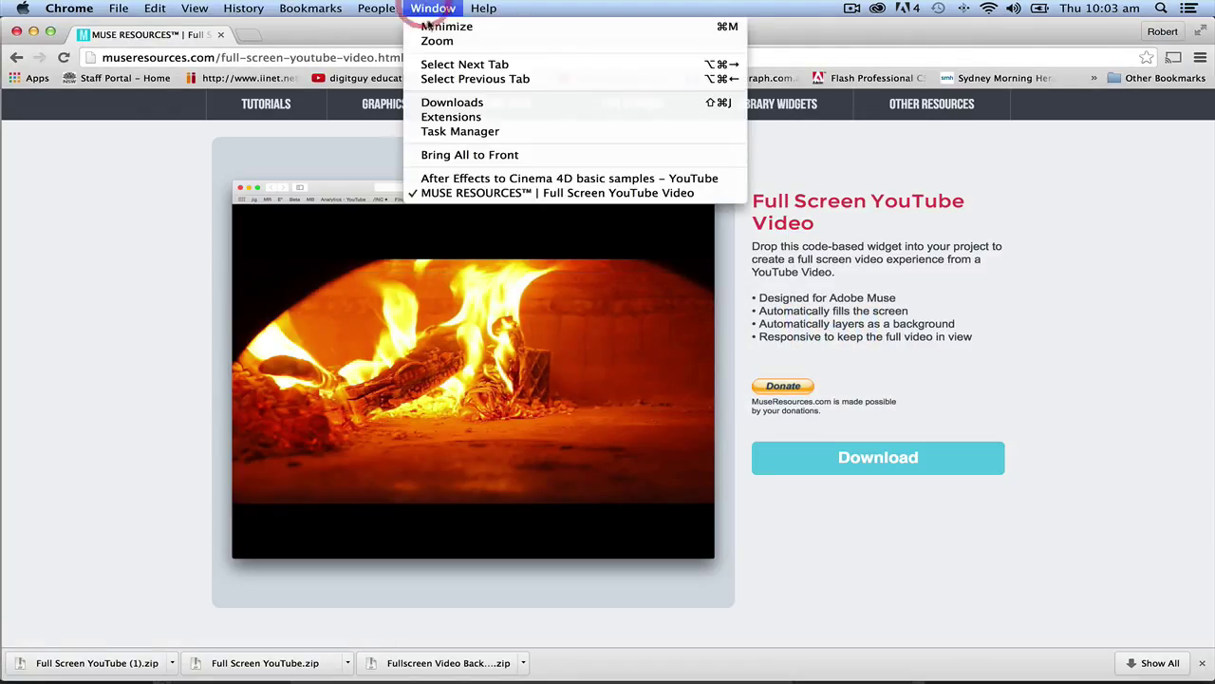
left_click(450, 177)
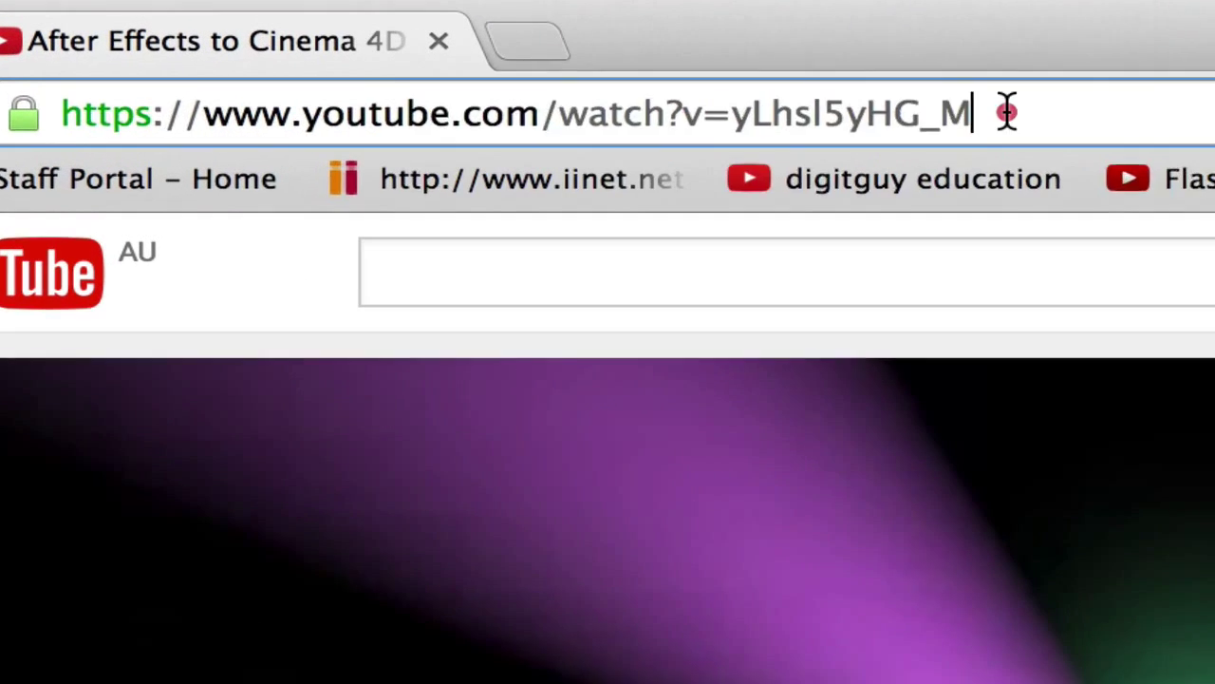
Step: Select the video ID yLhsl5yHG_M in the page address
left_click(397, 58)
left_click(1111, 127)
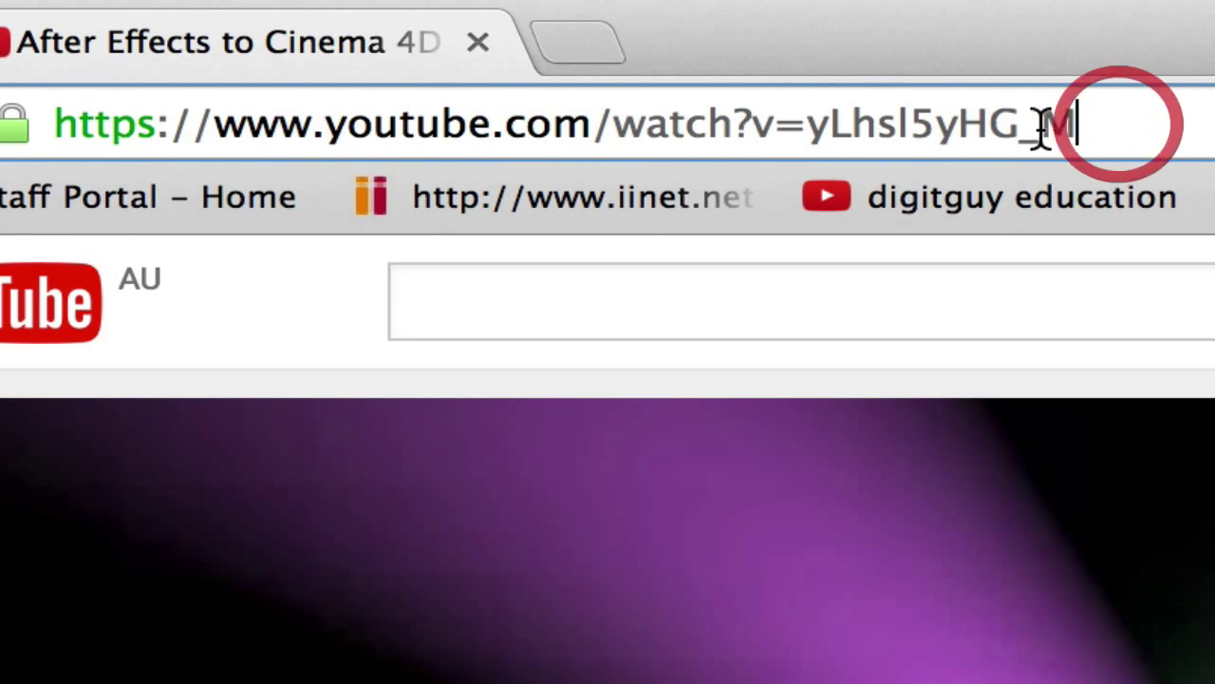
left_click(810, 131)
left_click_drag(810, 131, 1092, 133)
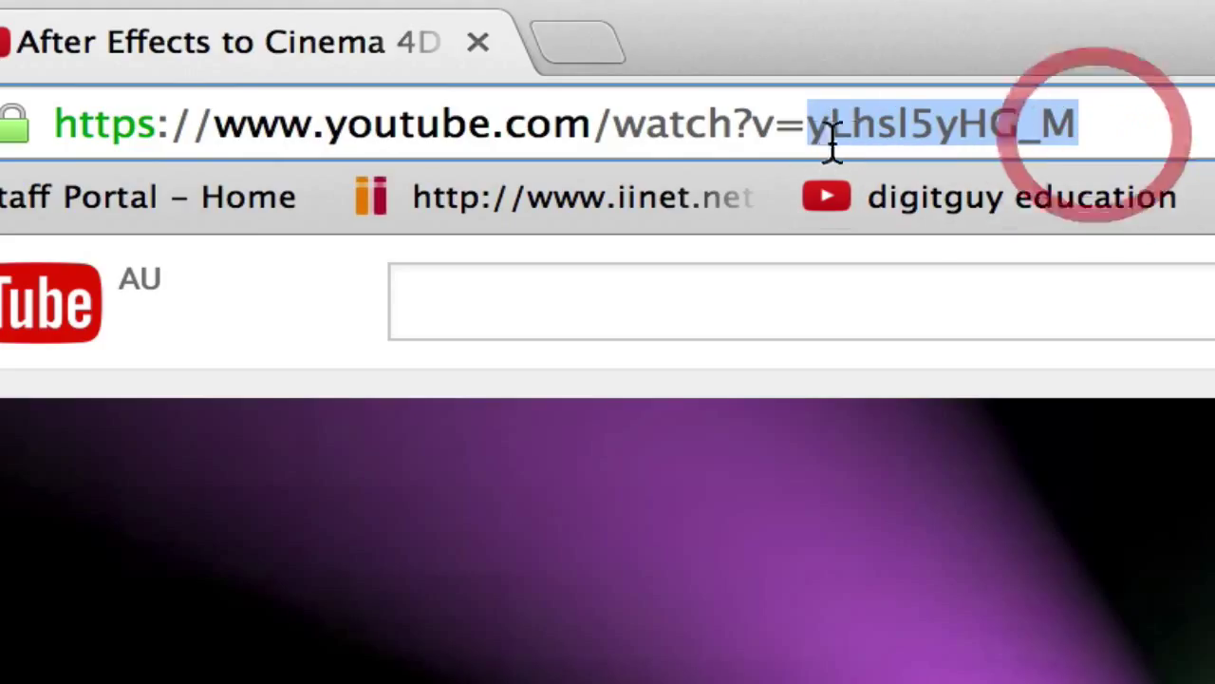
left_click(1132, 122)
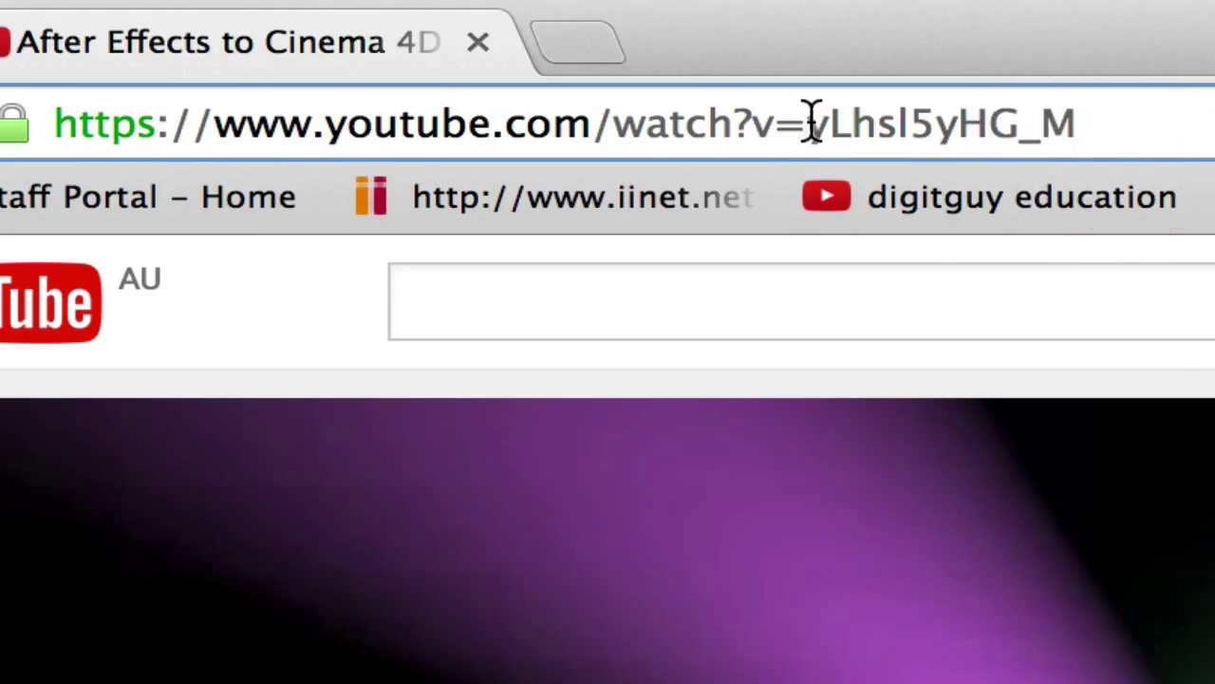
left_click_drag(808, 121, 1142, 123)
key("super+c")
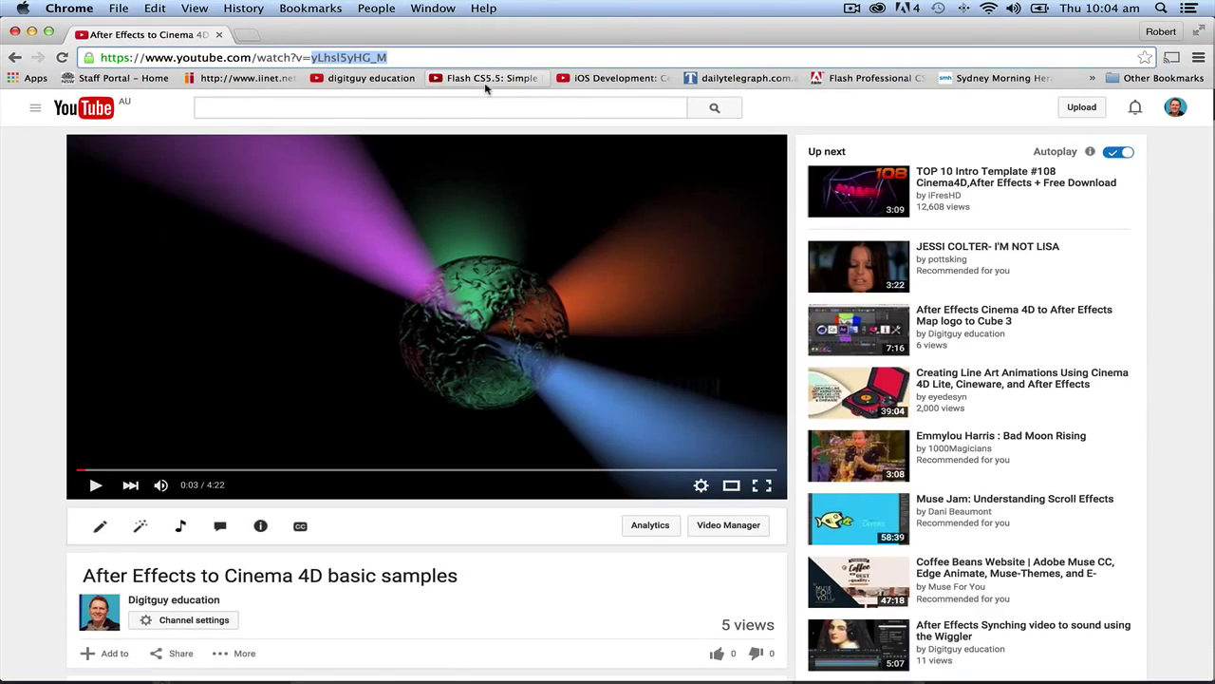
Step: Back in Muse, place the widget and replace its YouTube Video ID with the pasted yLhsl5yHG_M
key("super+Tab")
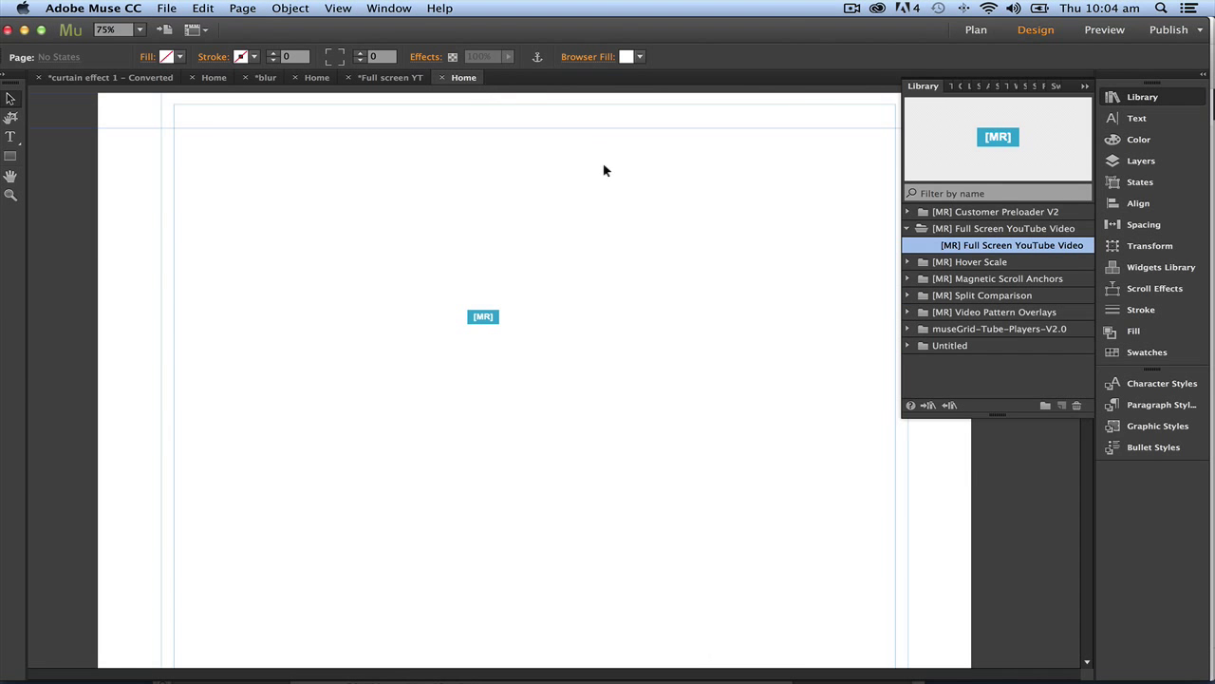
left_click_drag(496, 328, 496, 327)
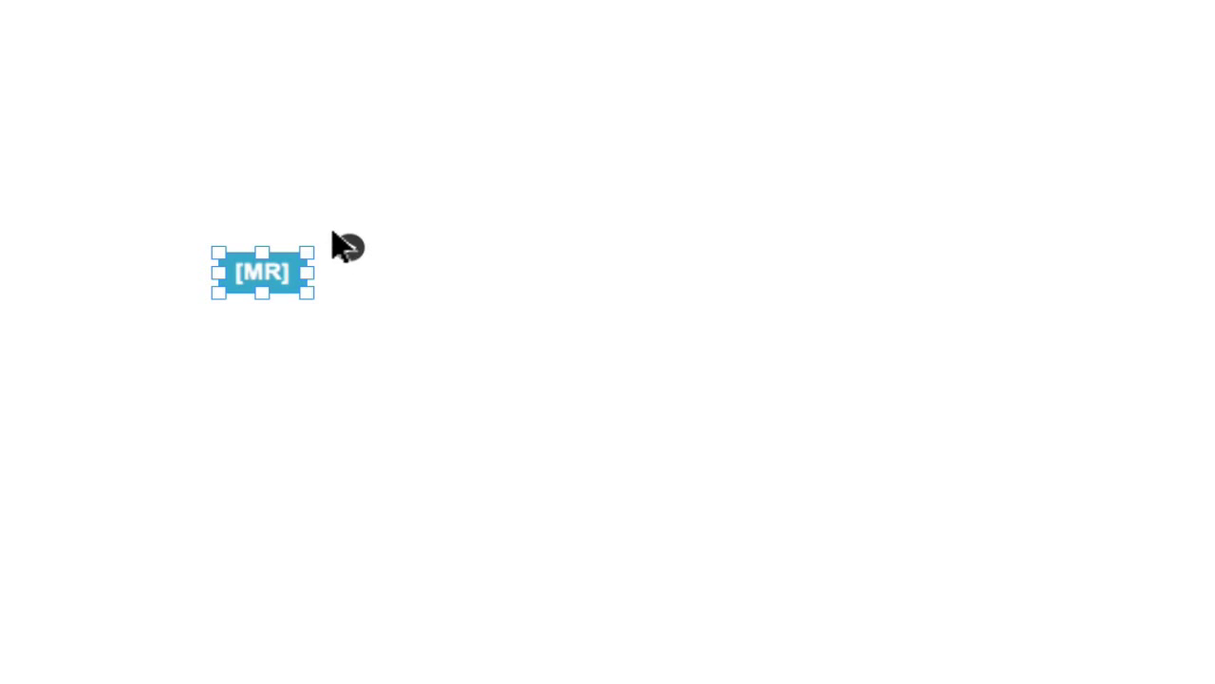
left_click(514, 308)
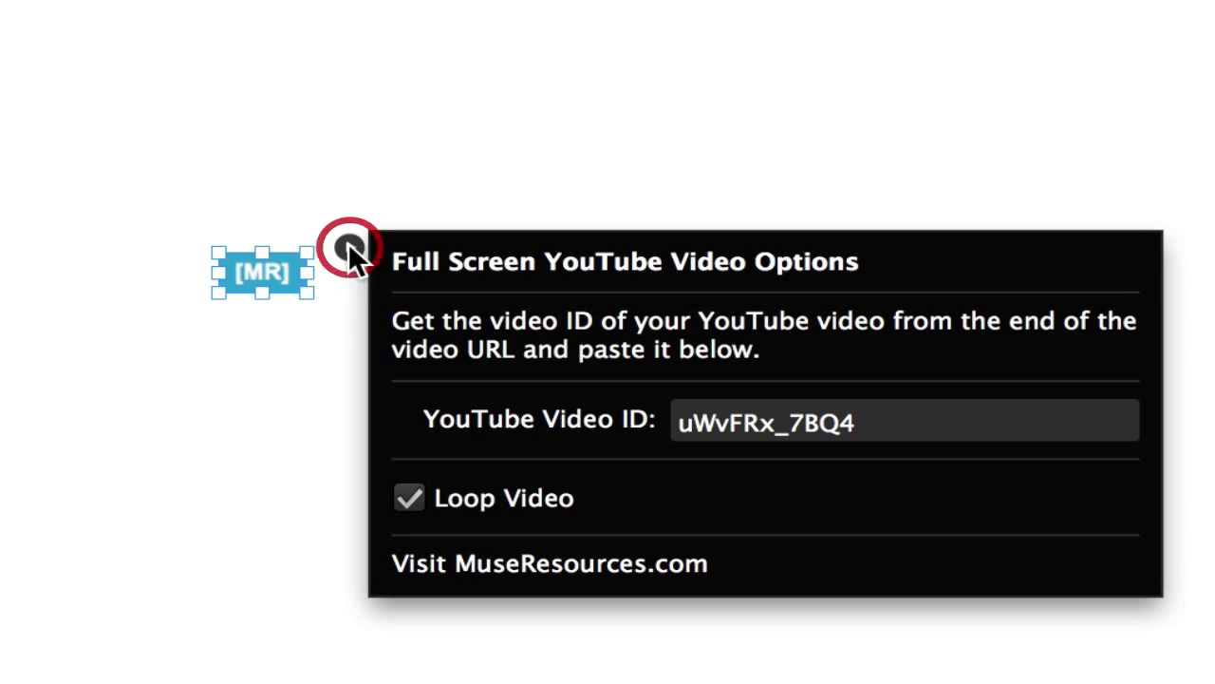
left_click(897, 423)
left_click(904, 422)
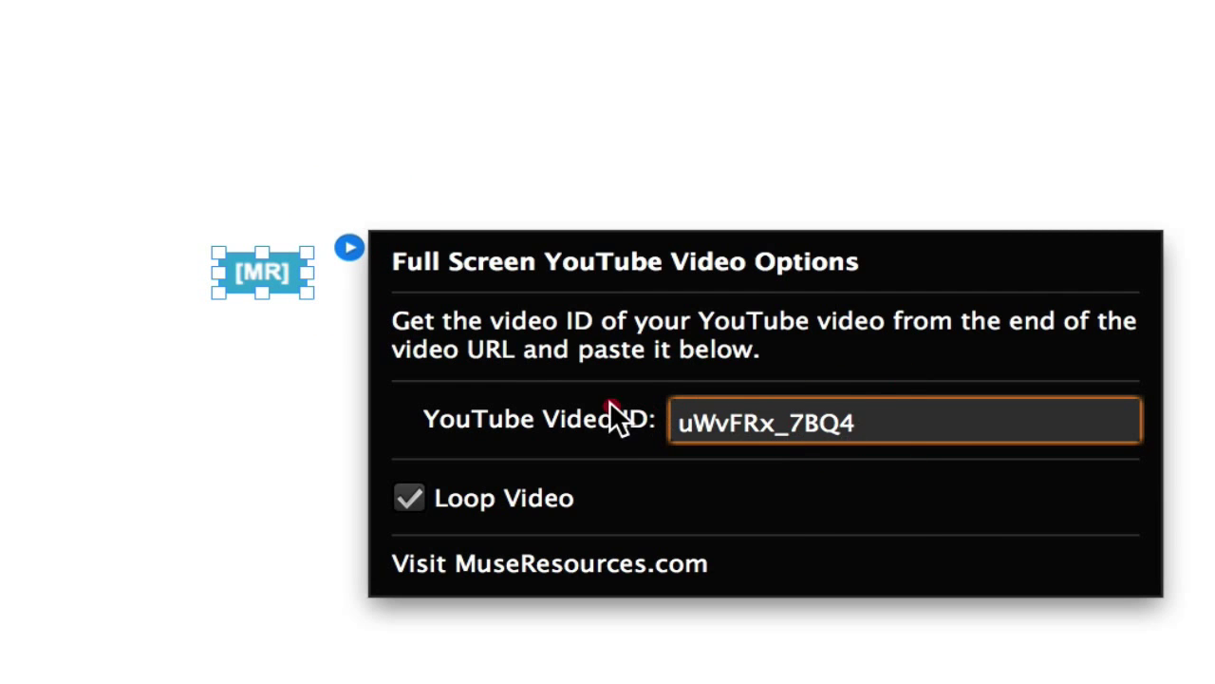
left_click(515, 368)
key("BackSpace")
key("BackSpace")
key("BackSpace")
key("BackSpace")
key("BackSpace")
key("BackSpace")
key("BackSpace")
key("BackSpace")
key("BackSpace")
key("BackSpace")
key("BackSpace")
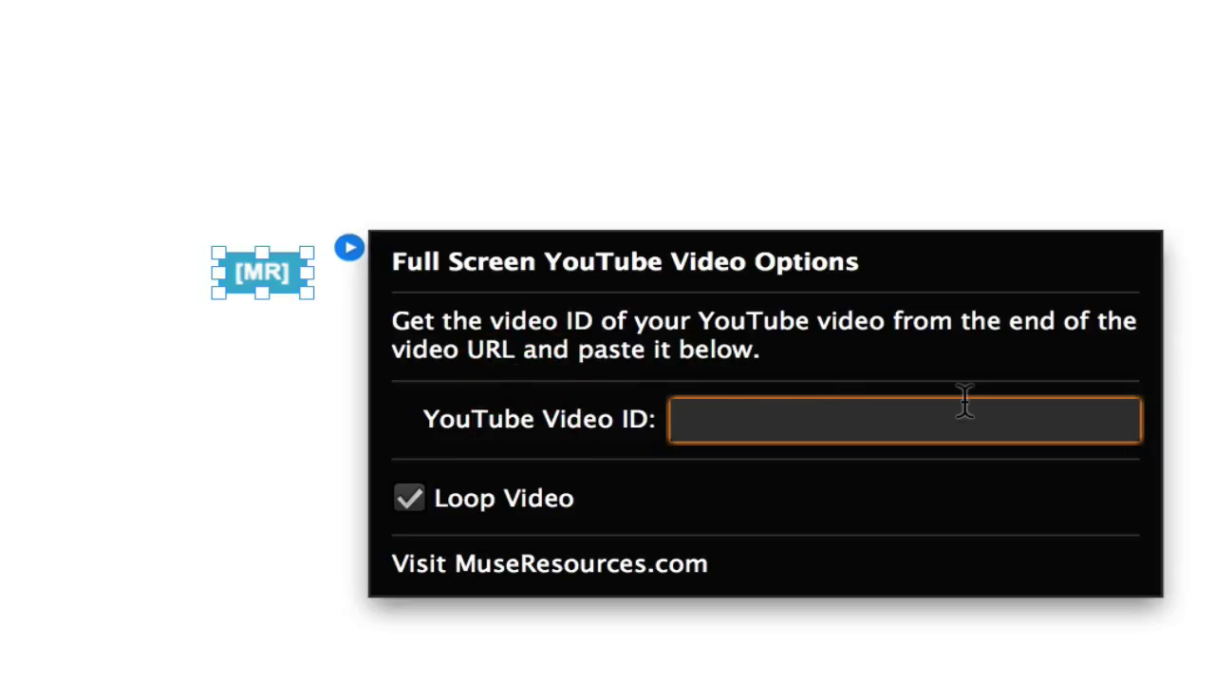
key("super+v")
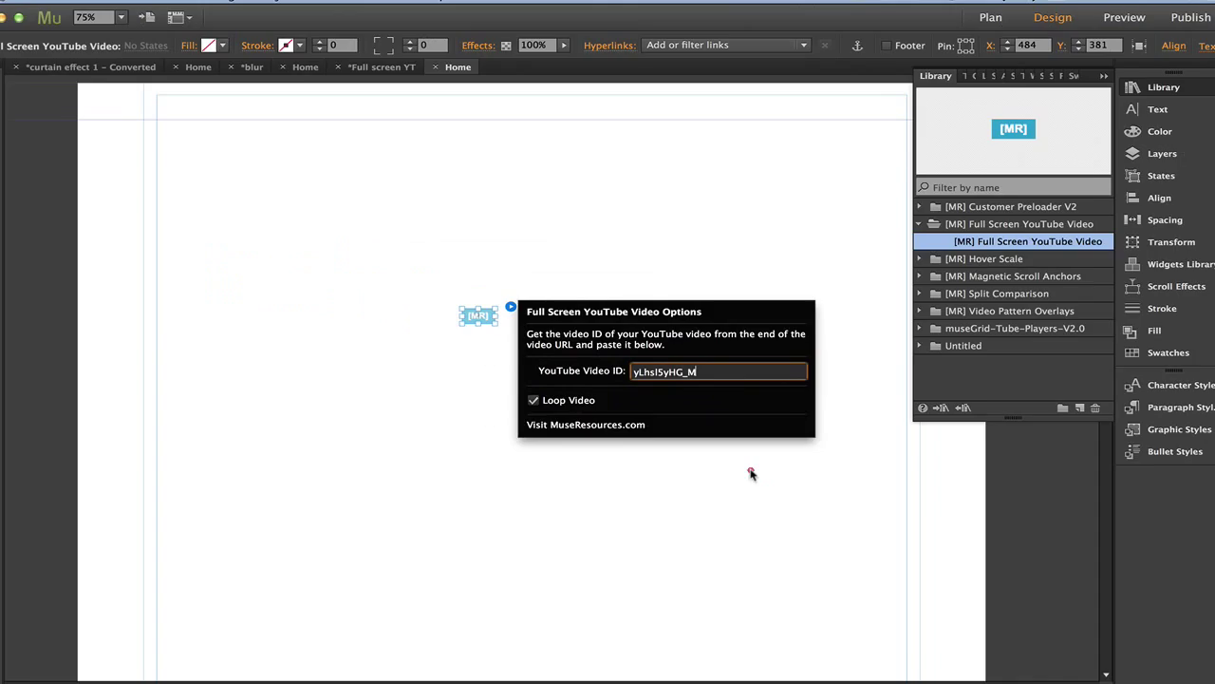
left_click(750, 473)
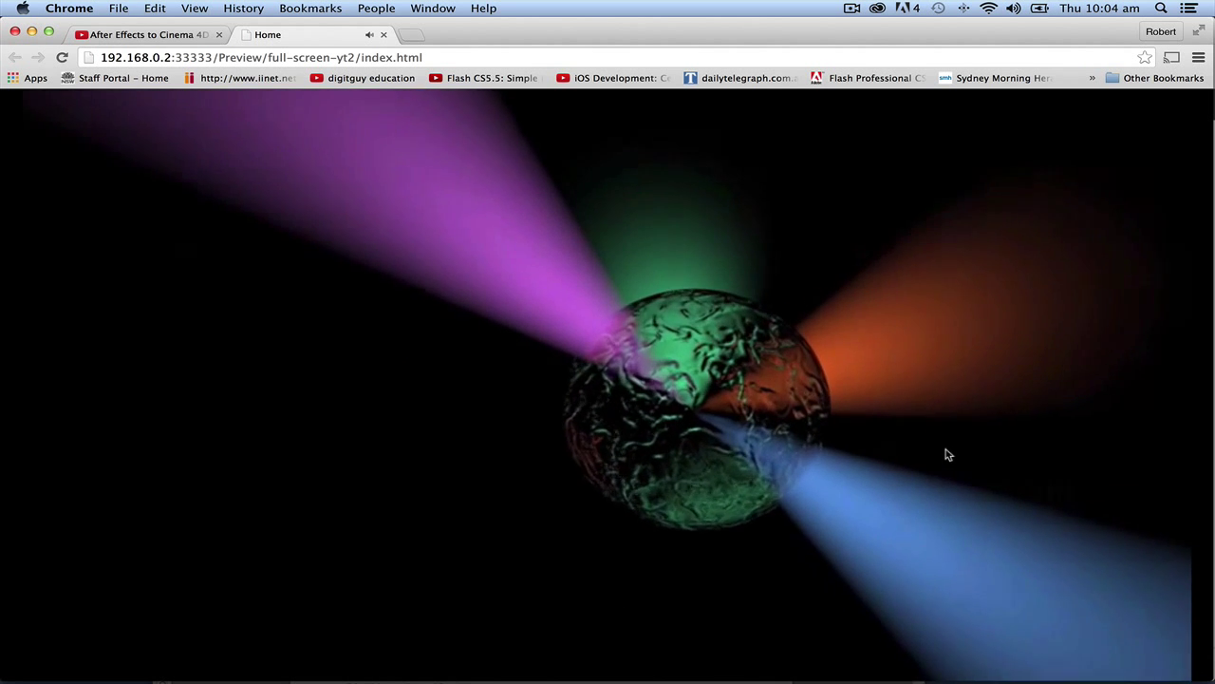
Step: Watch the full-screen video preview, lowering the volume and adjusting the browser window's position and size
key("XF86AudioMute")
key("XF86AudioLowerVolume")
key("XF86AudioLowerVolume")
key("XF86AudioLowerVolume")
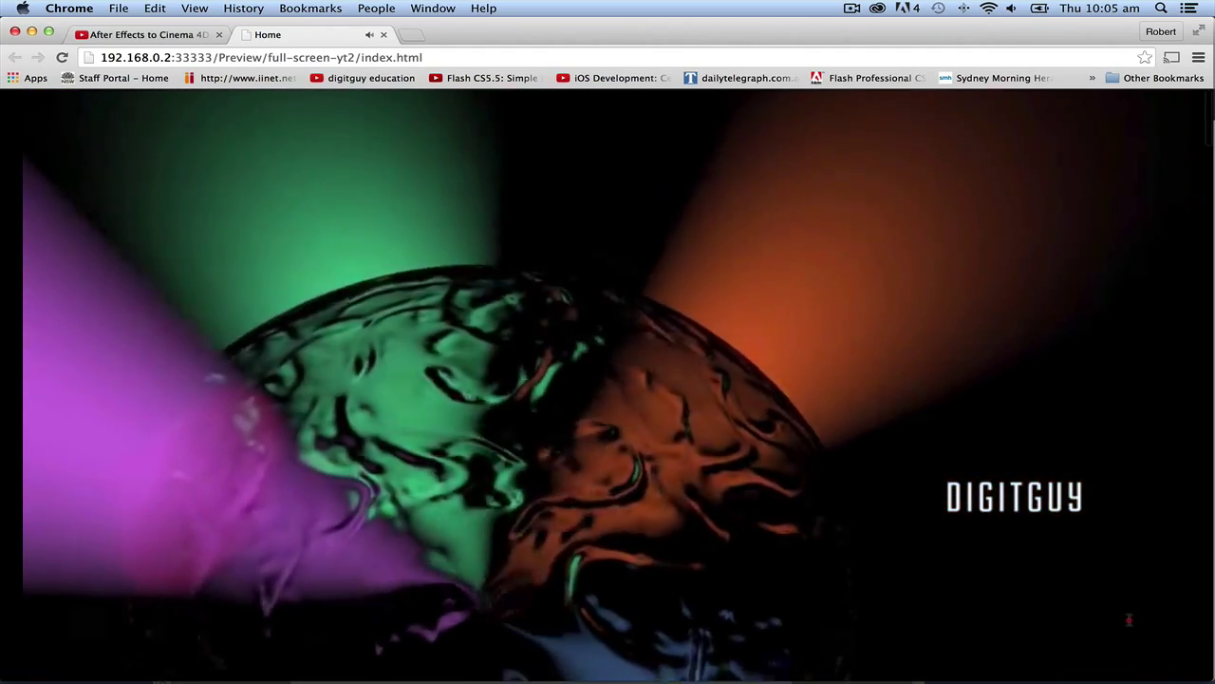
left_click(1130, 589)
left_click_drag(1107, 35, 1039, 35)
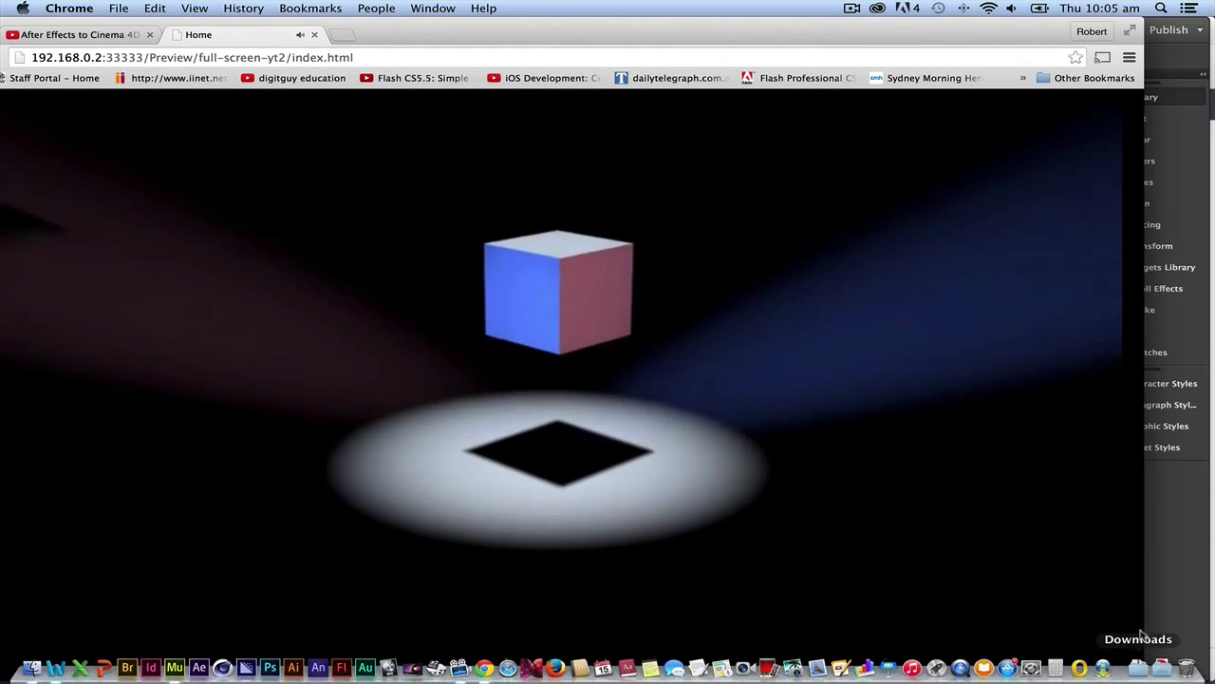
left_click_drag(1137, 676, 1209, 676)
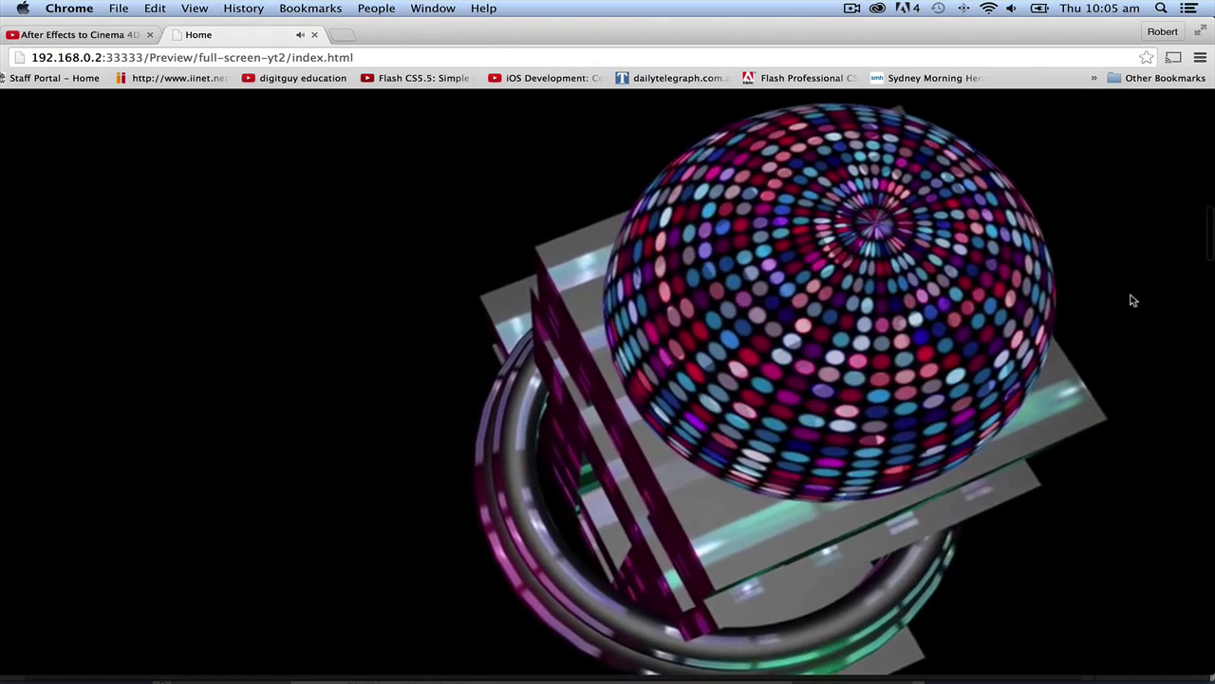
scroll(1138, 302, "down", 3)
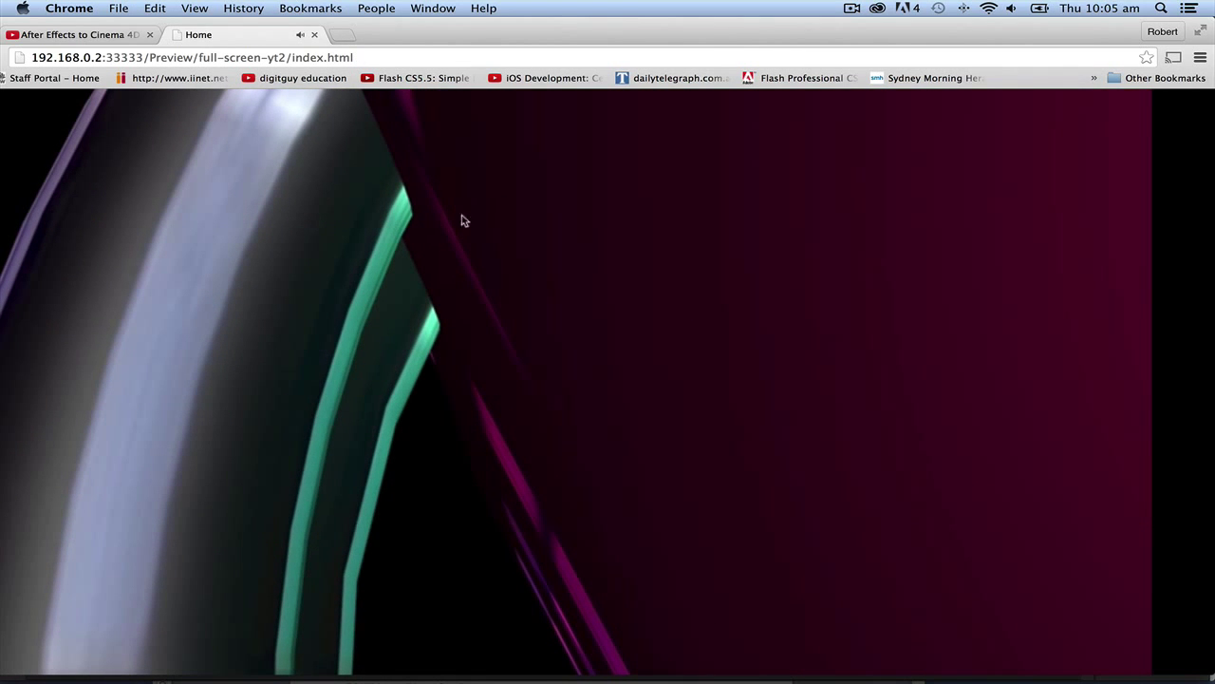
Step: Close the preview, exit Chrome full screen, and return to the Muse Home page
key("super+w")
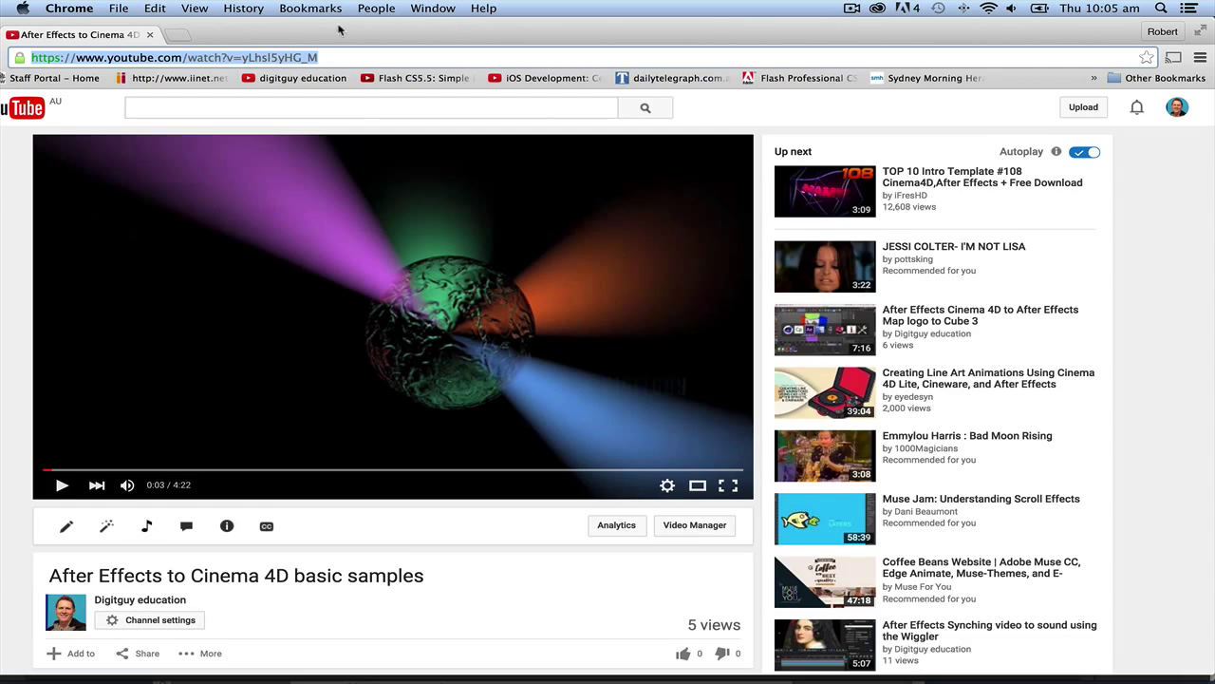
key("ctrl+super+f")
key("super+Tab")
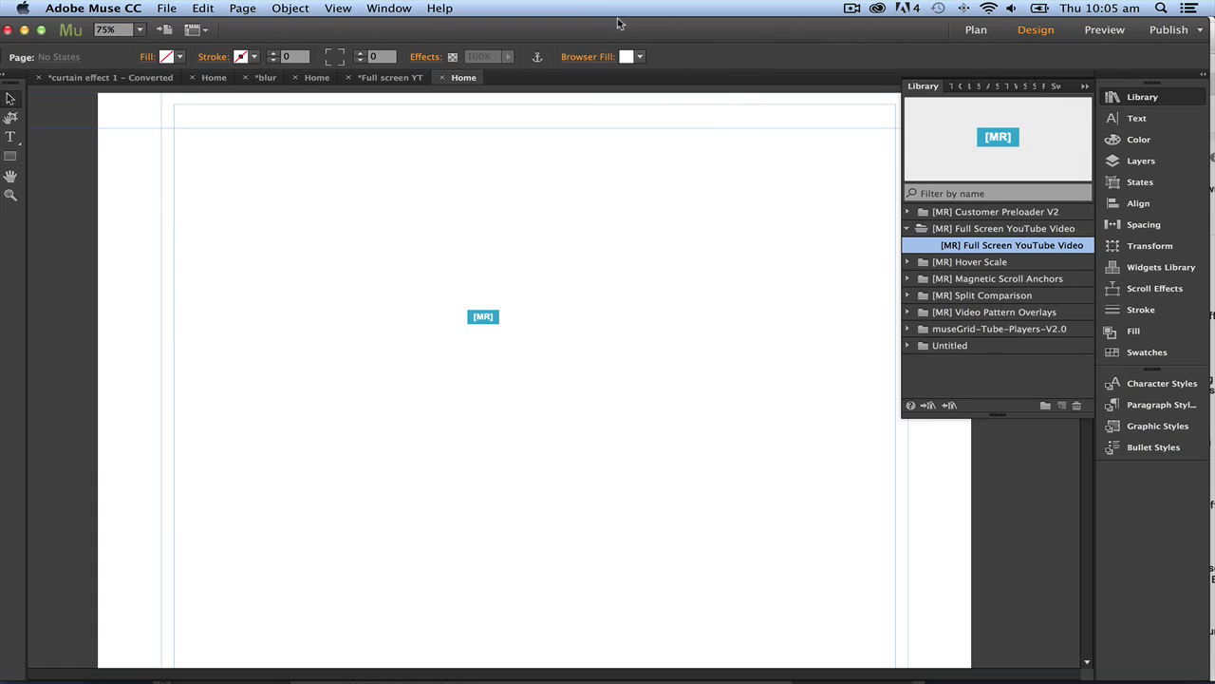
mouse_move(617, 33)
left_mouse_down()
mouse_move(637, 32)
mouse_move(624, 34)
left_mouse_up()
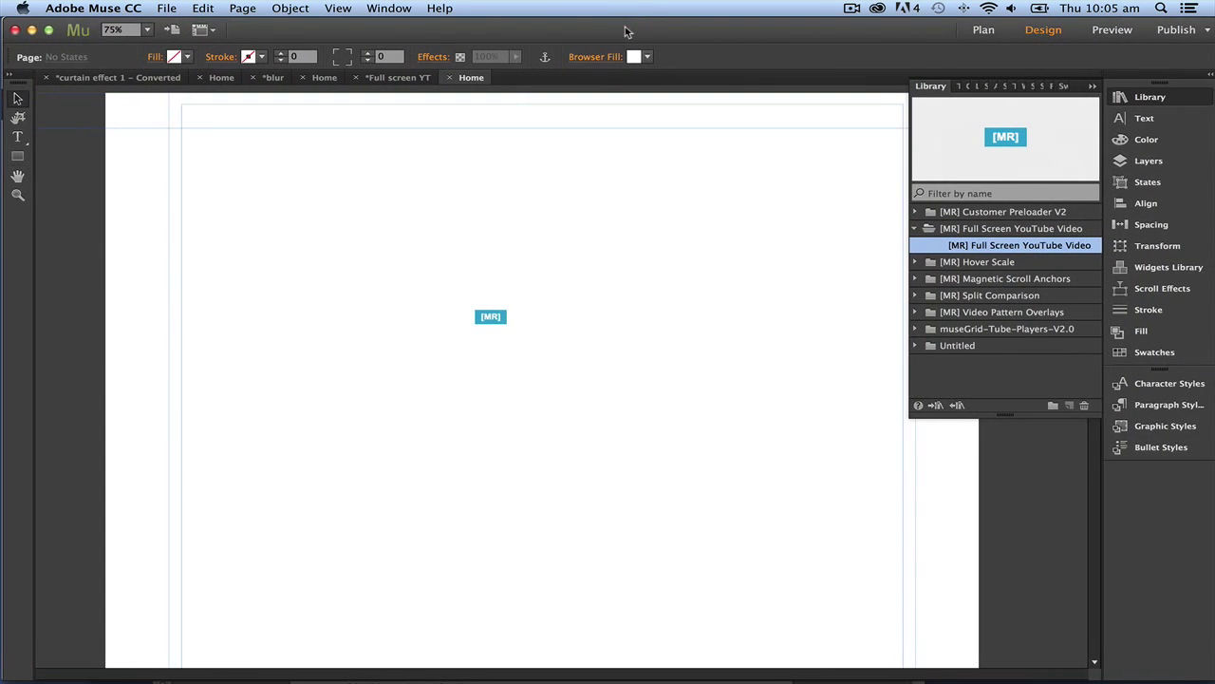